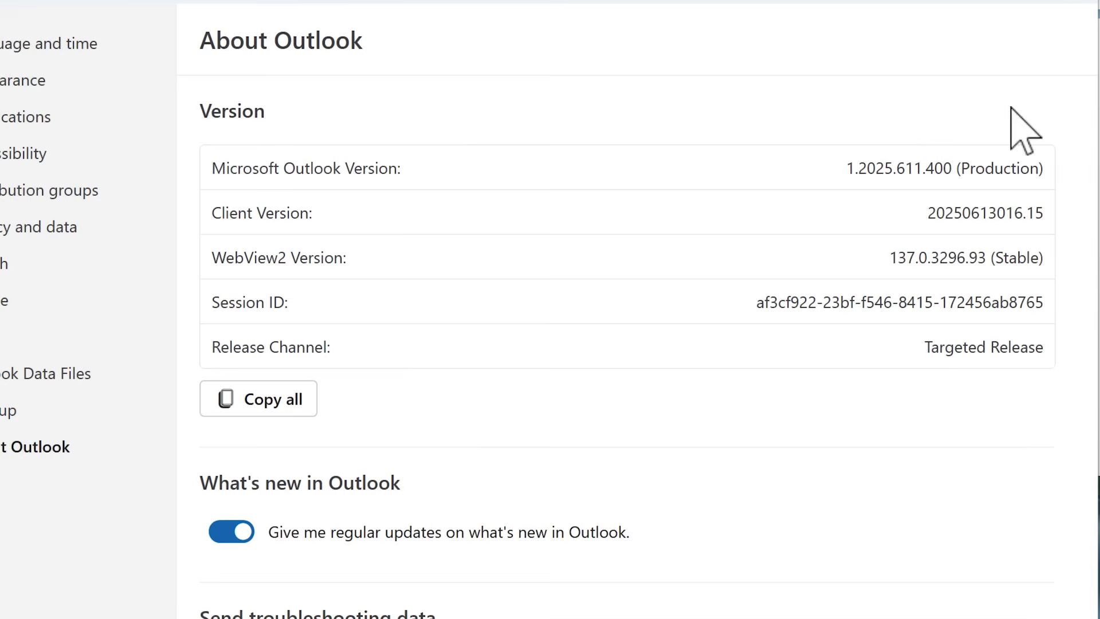
Step: Close the About Outlook settings to get back to the Supplier Meeting draft
click(1085, 2)
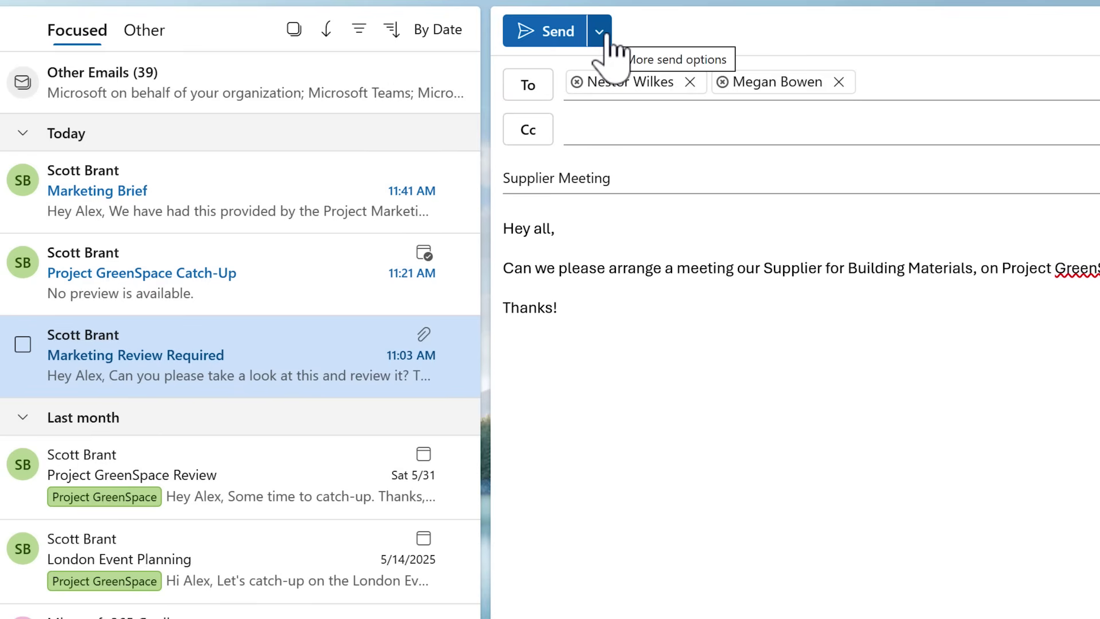
Step: Schedule the Supplier Meeting email for a custom send time of 24 June 2025, 4:00 PM
click(599, 33)
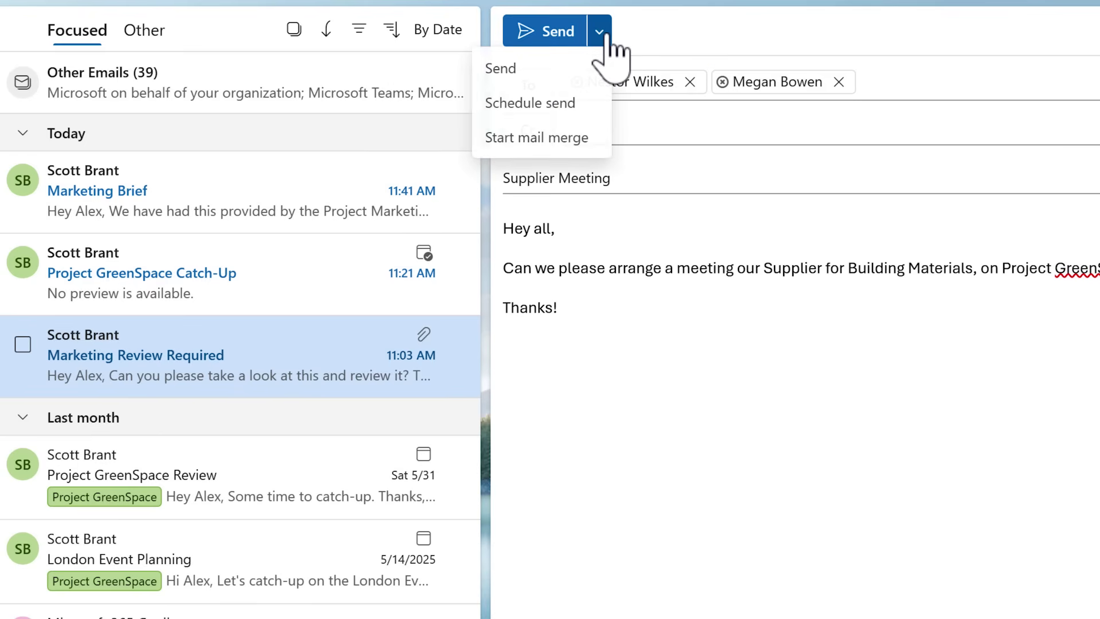
click(567, 106)
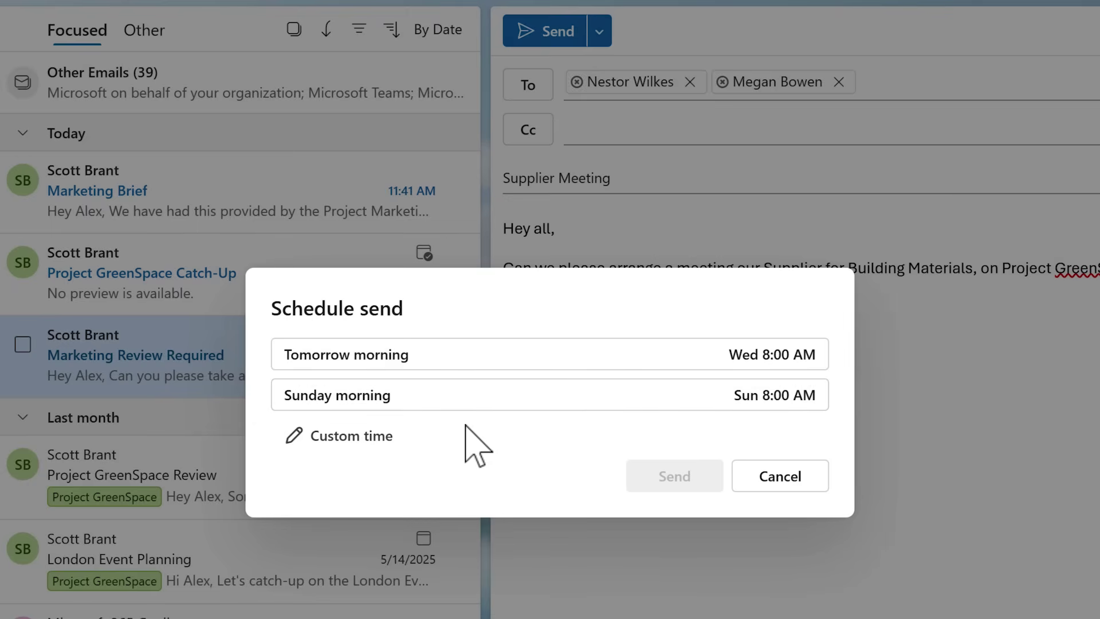
click(351, 436)
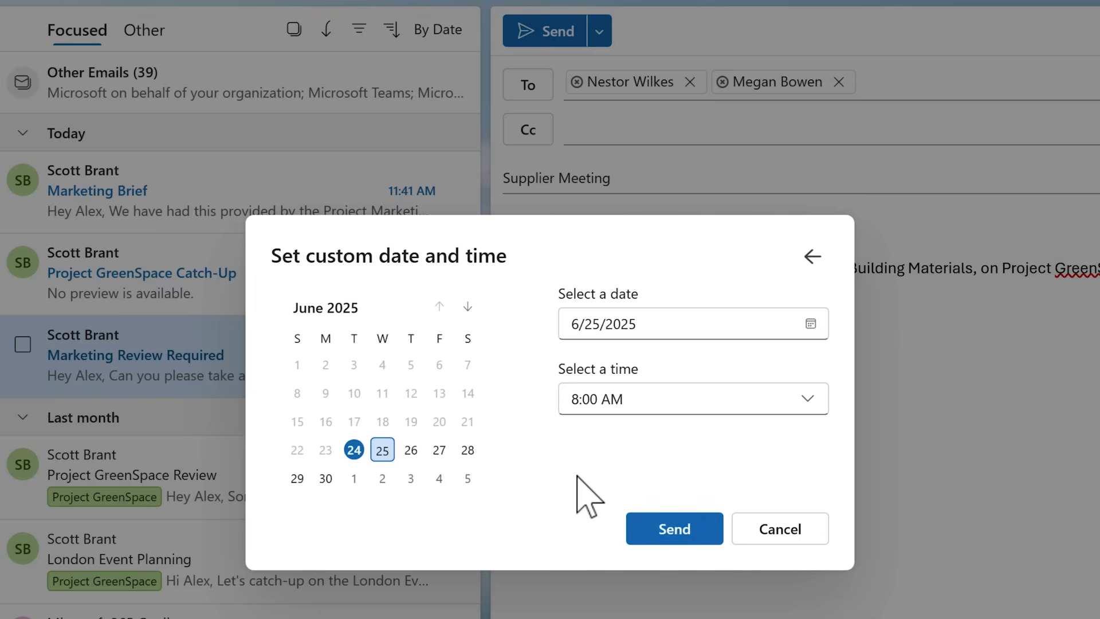
click(354, 449)
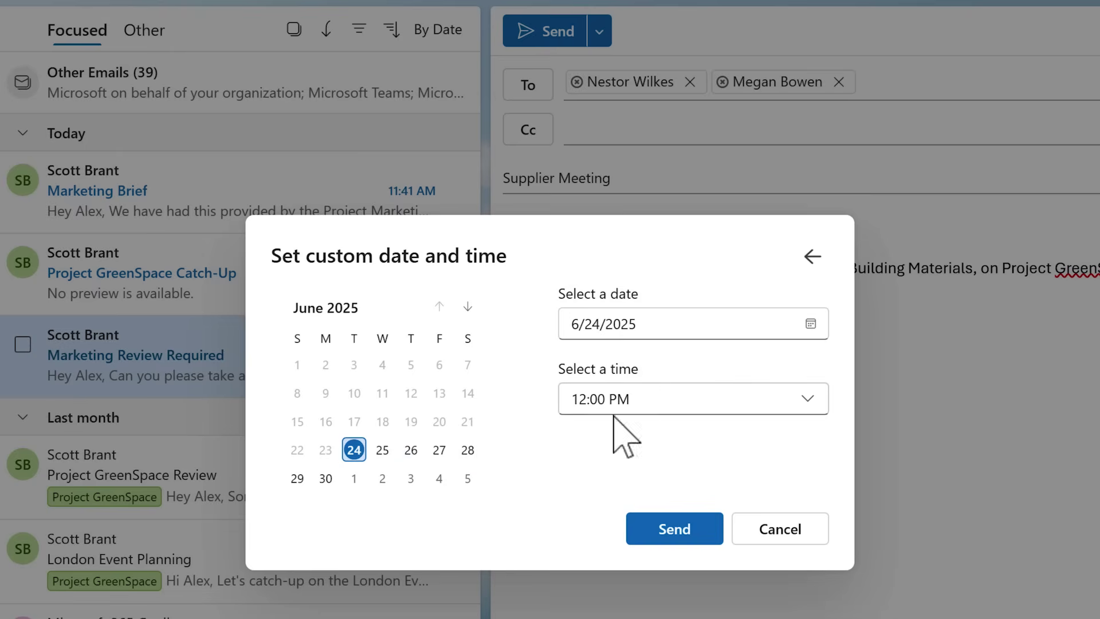
click(812, 400)
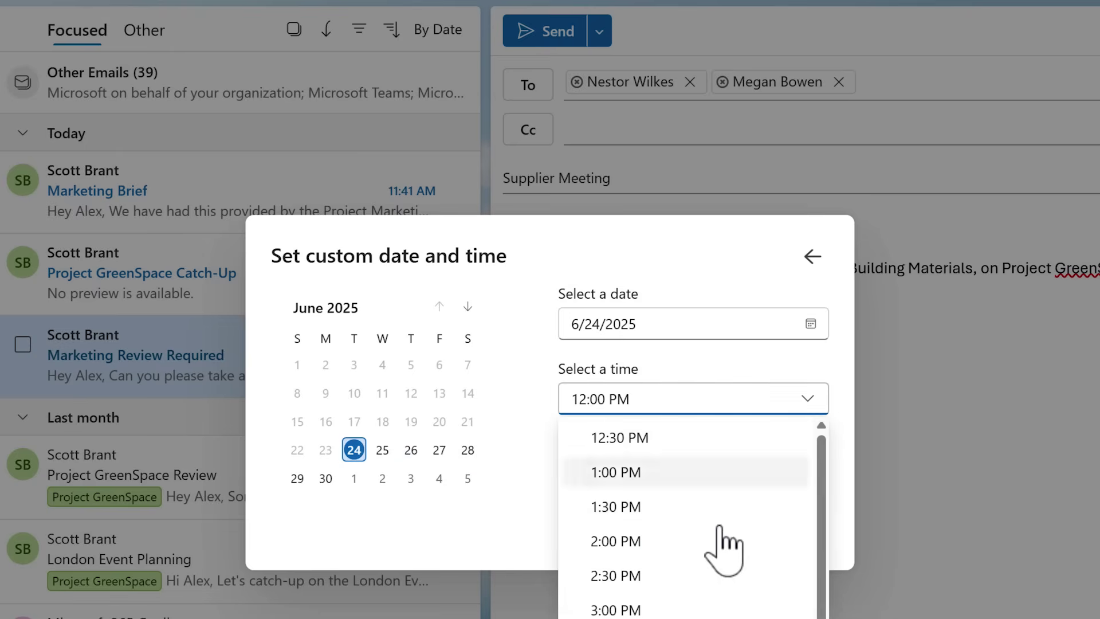
click(629, 616)
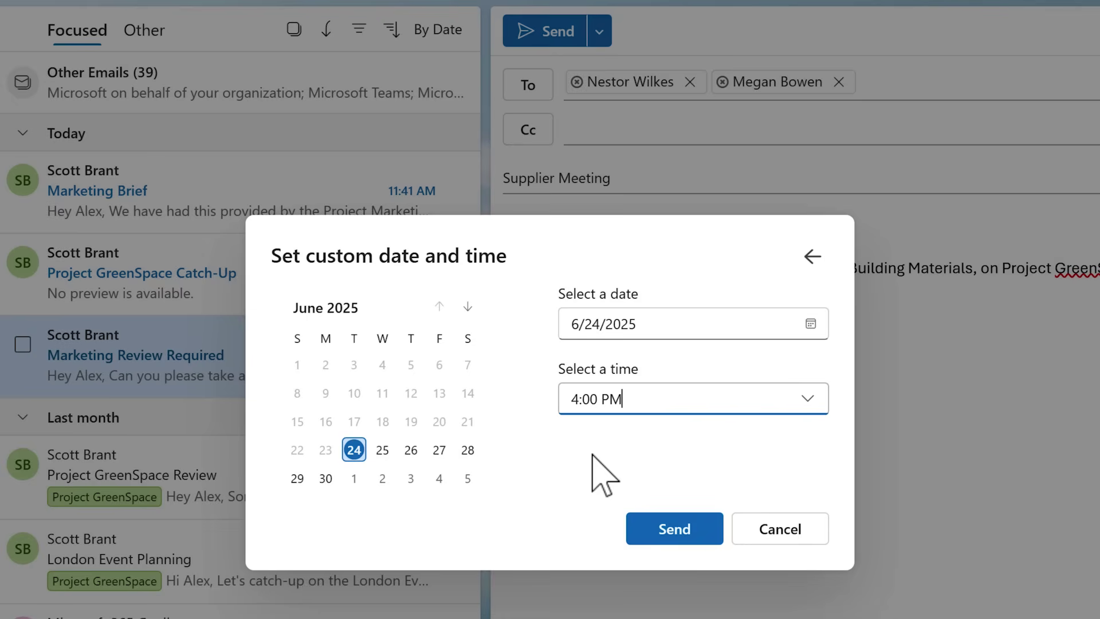
click(666, 530)
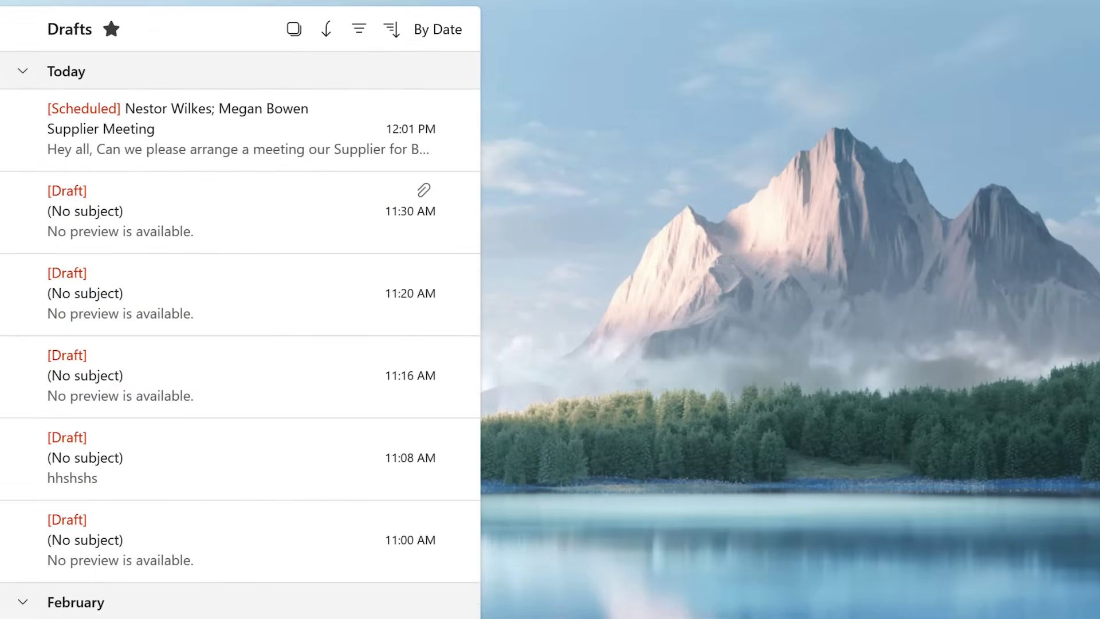
Step: Open the scheduled Supplier Meeting message from Drafts and cancel its scheduled send
click(187, 129)
double_click(187, 128)
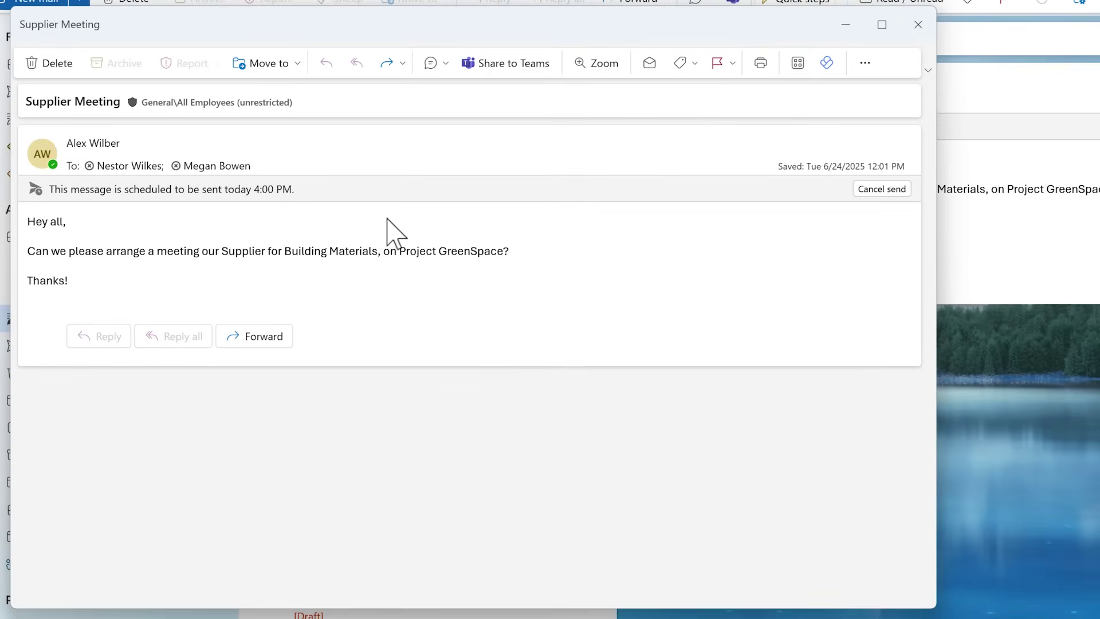
click(870, 195)
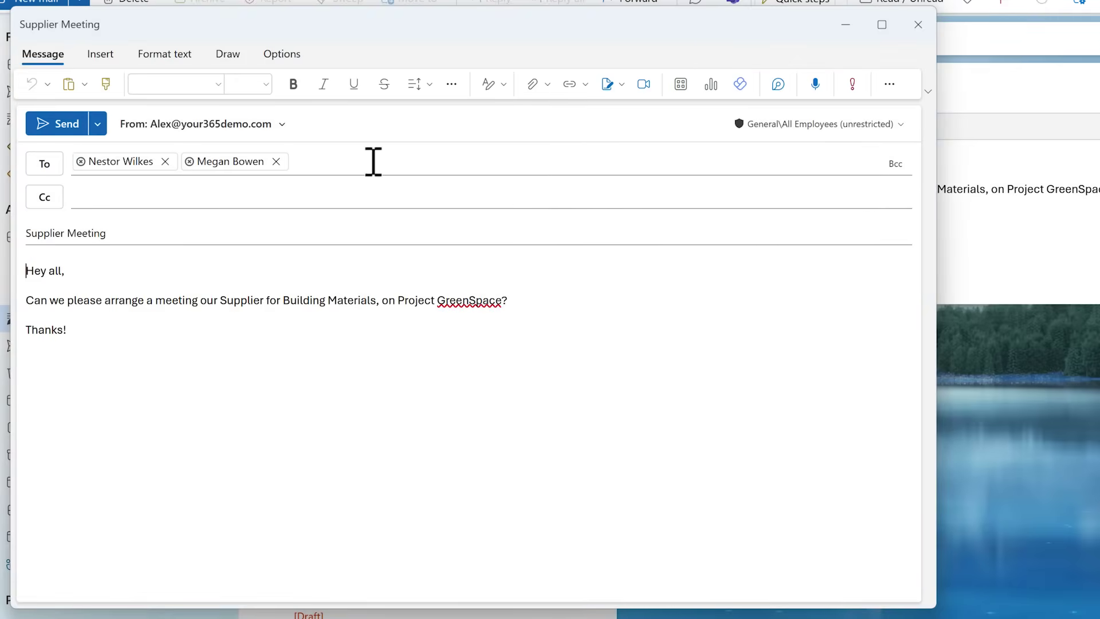
click(97, 124)
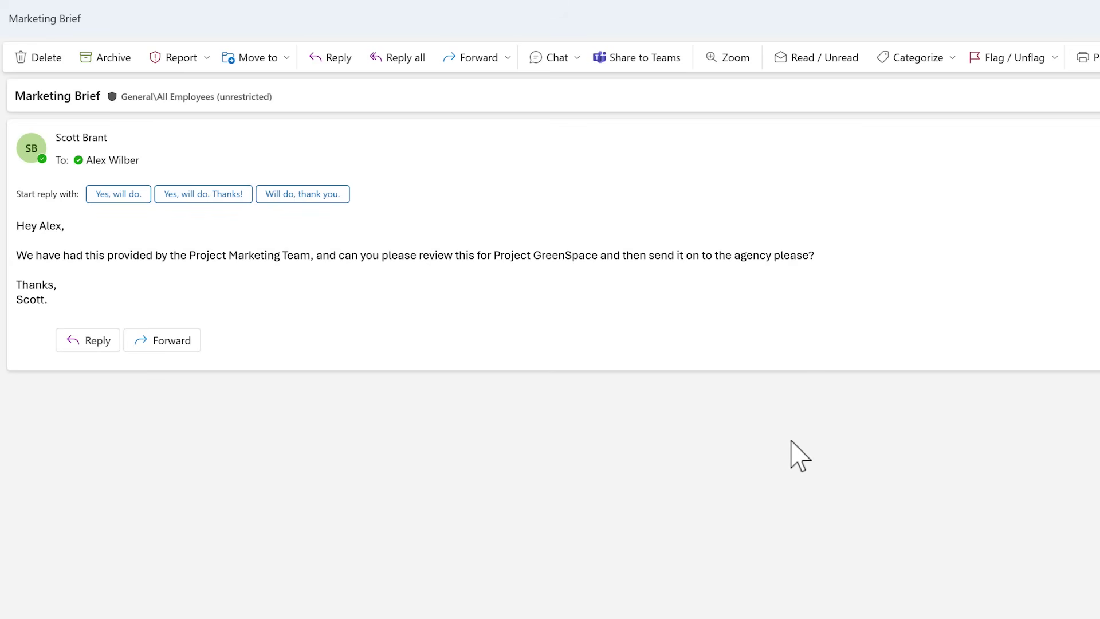
Step: Save the Marketing Brief email as an MSG file named Marketing Brief in Documents
click(1048, 58)
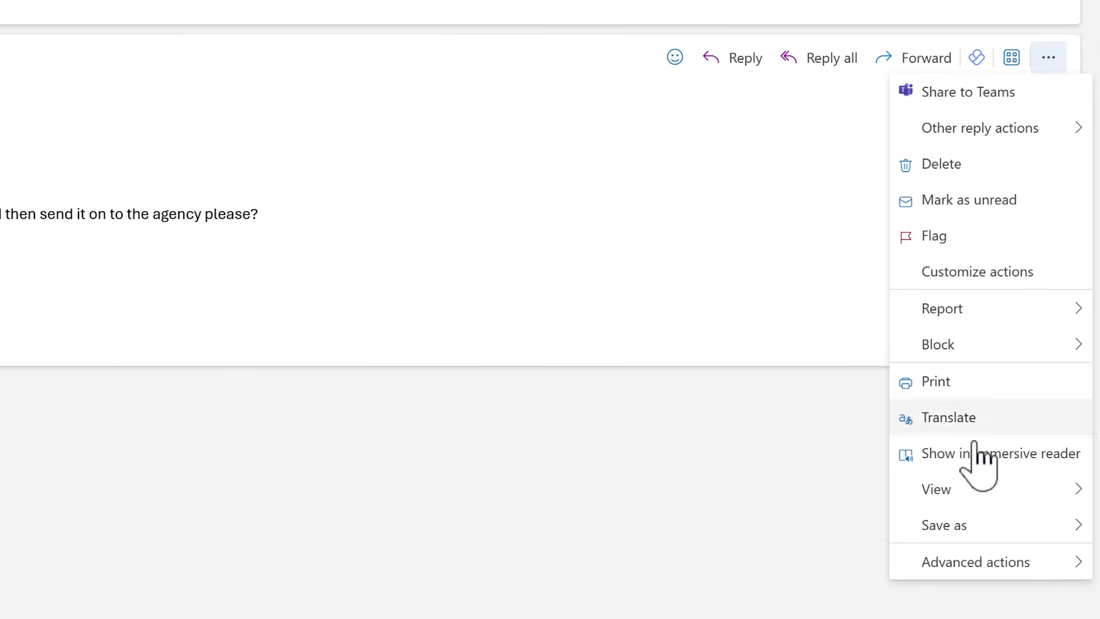
mouse_move(962, 530)
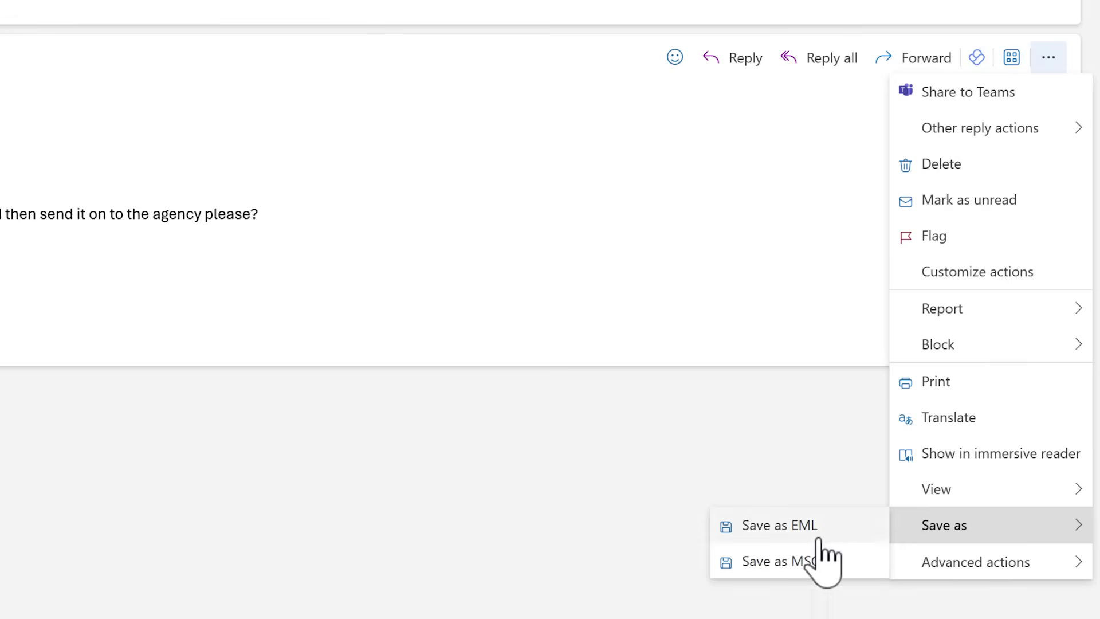
click(813, 567)
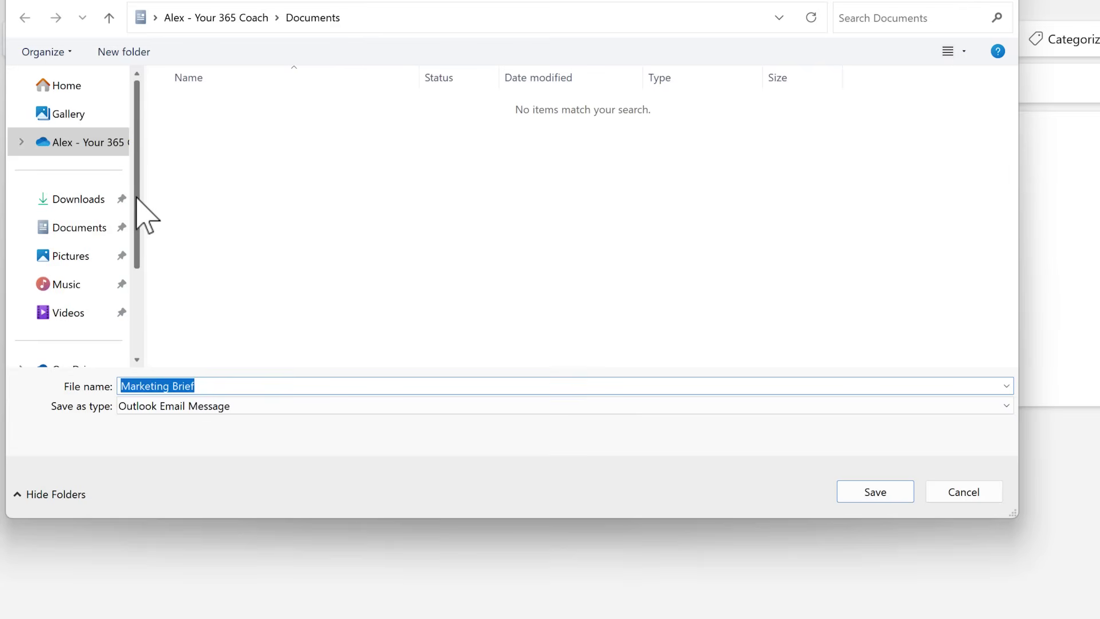
drag(138, 208, 136, 270)
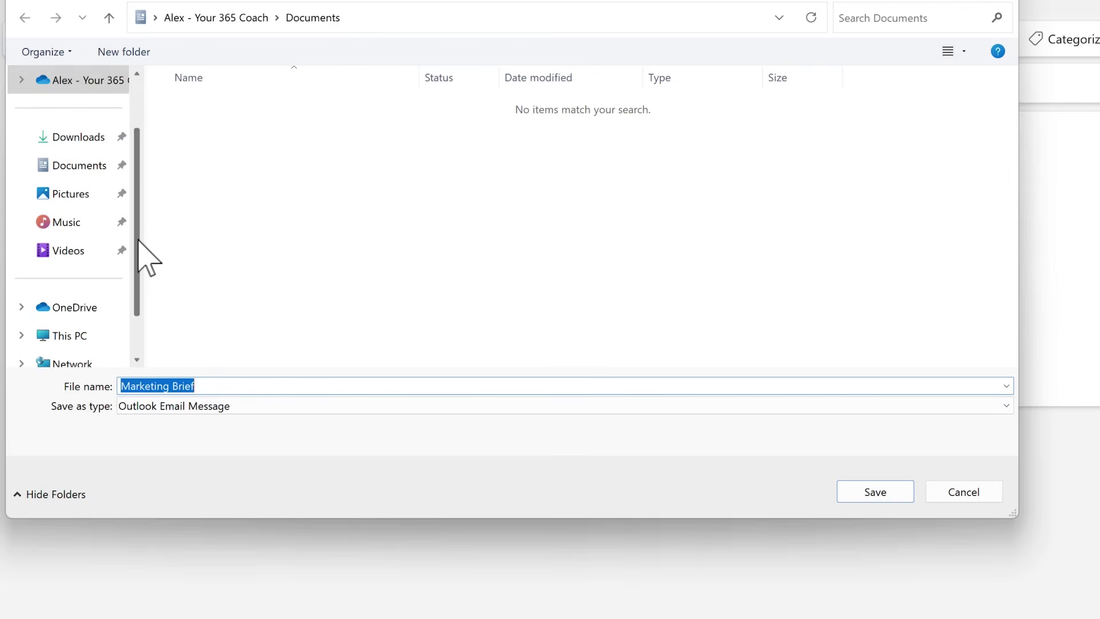
drag(138, 235, 139, 197)
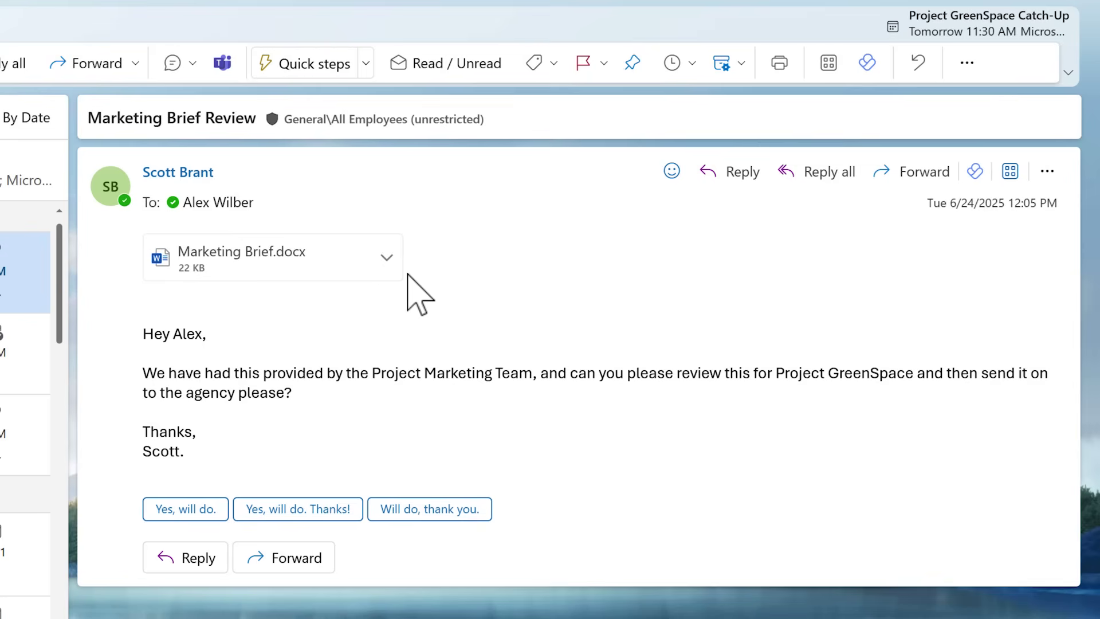
Step: Save the Marketing Brief.docx attachment into Documents under the name Marketing Brief
click(386, 258)
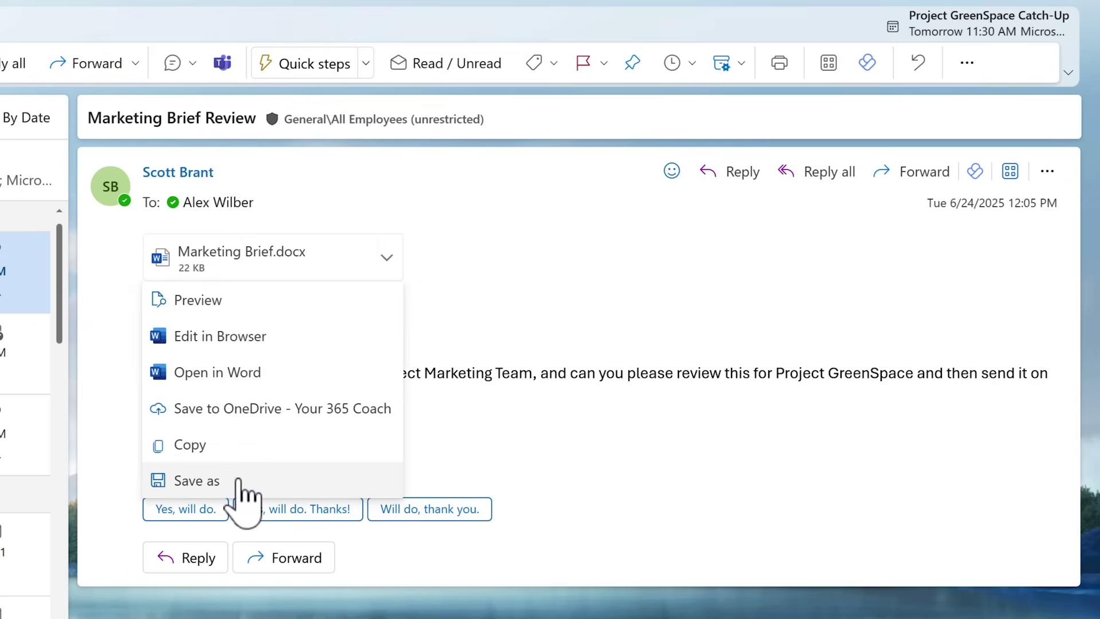
click(238, 480)
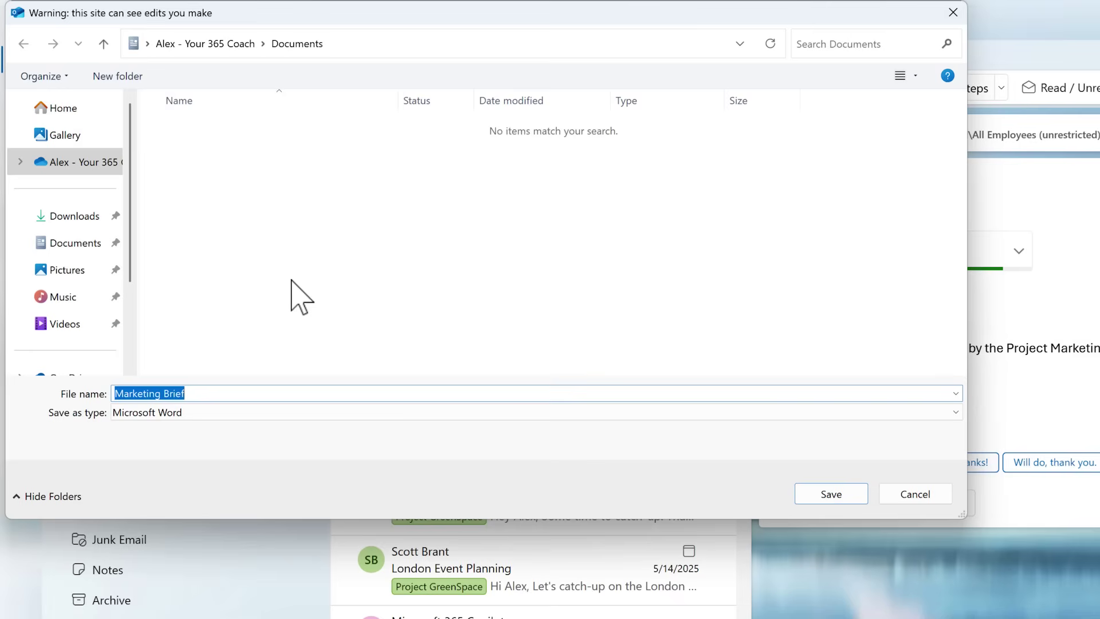
click(827, 497)
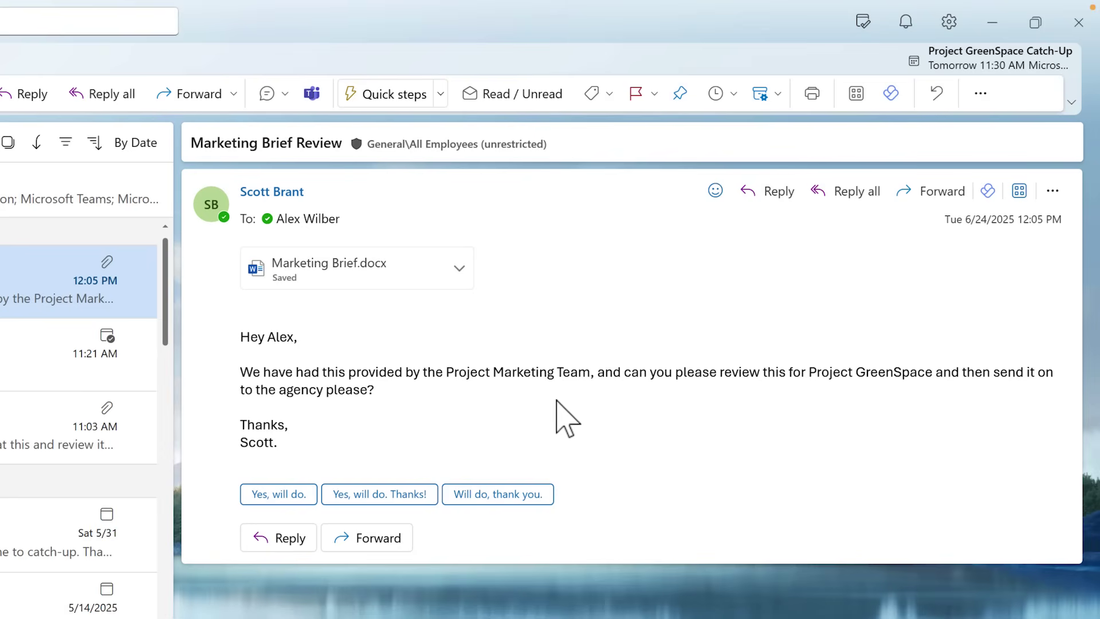
Step: Copy the Marketing Brief.docx attachment and paste it into a new blank email
click(459, 269)
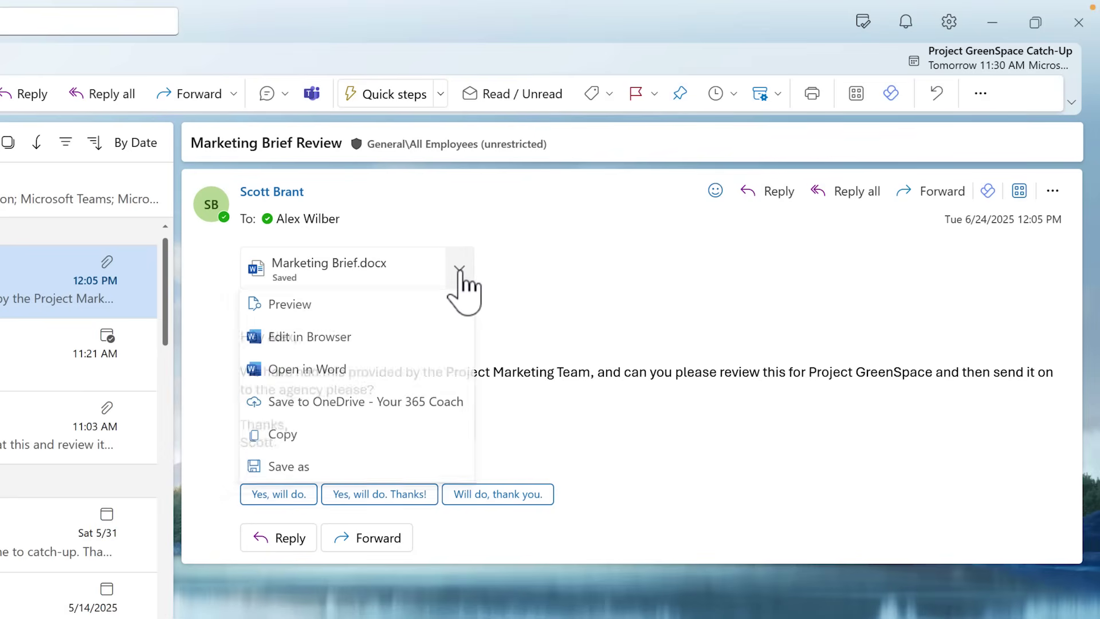
click(351, 437)
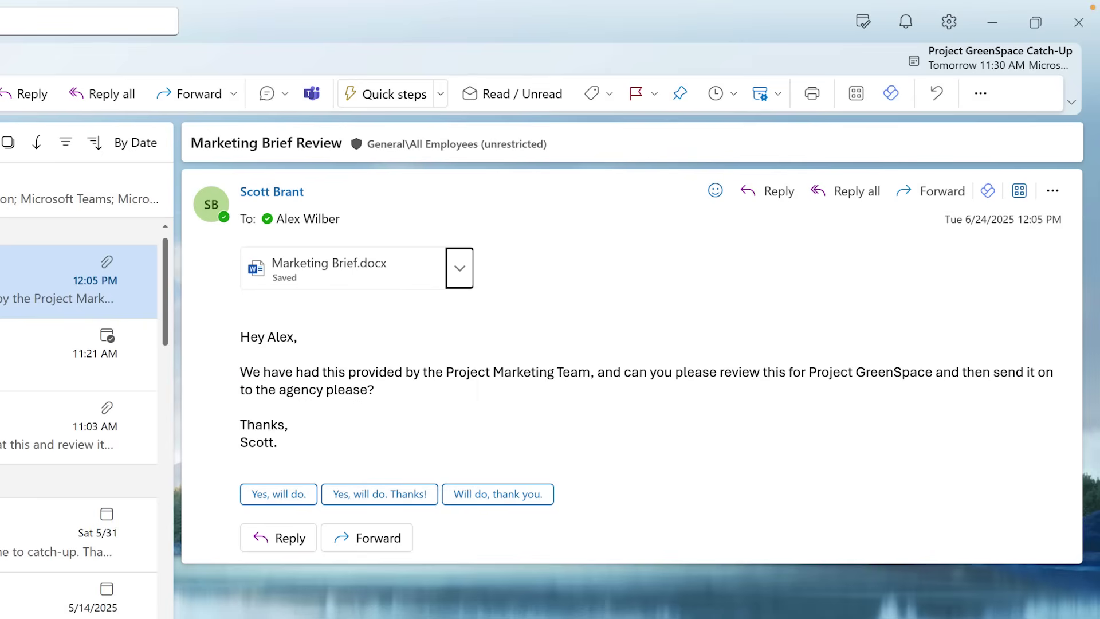
key(ctrl+n)
click(341, 388)
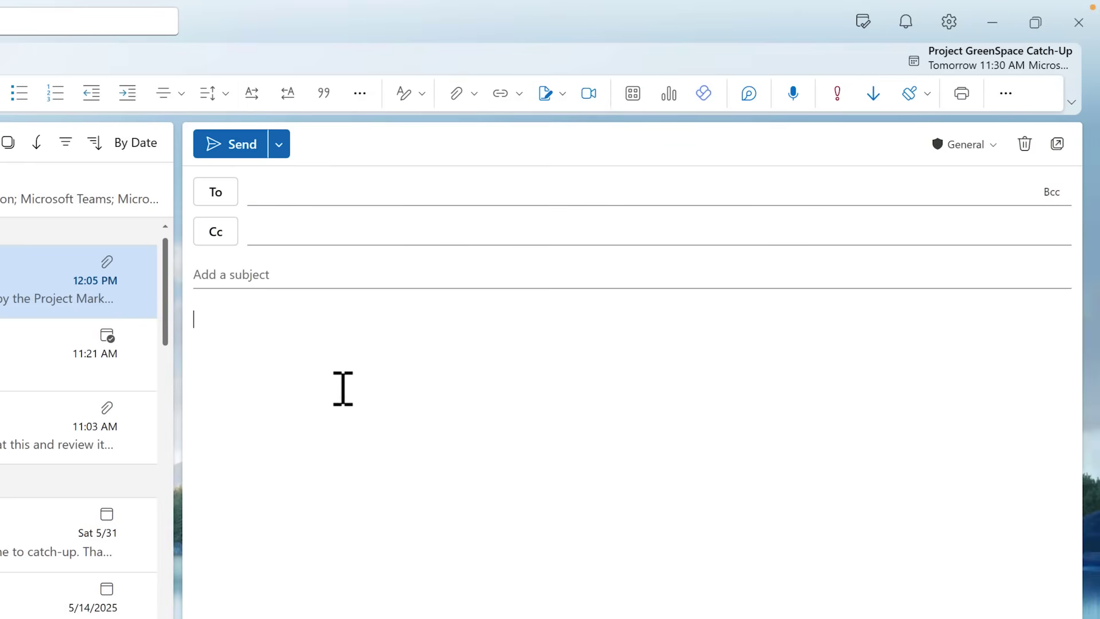
key(ctrl+v)
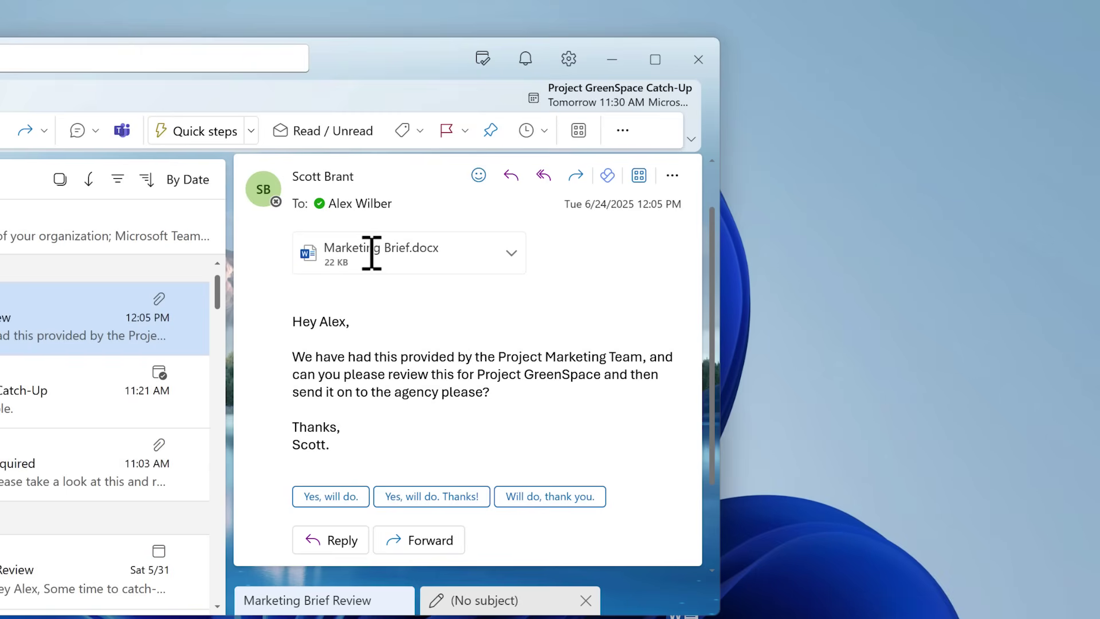
Step: Drag the Marketing Brief.docx attachment out of Outlook onto the Windows desktop
drag(363, 255, 881, 342)
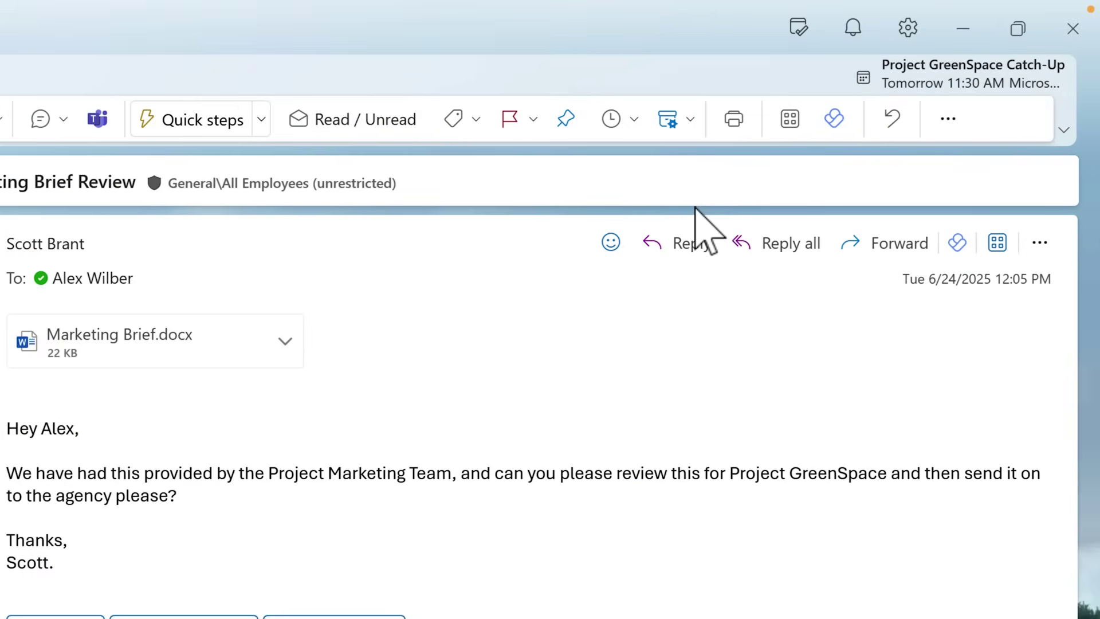
Step: Turn on time-limited automatic replies that block the calendar and decline new and existing meetings
click(907, 28)
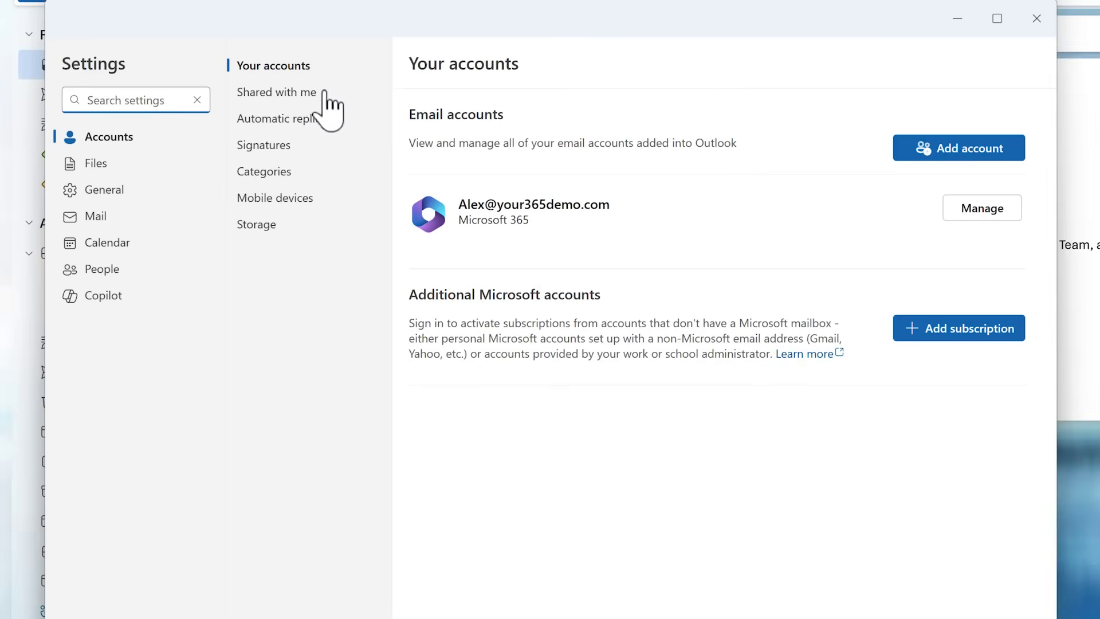
click(314, 124)
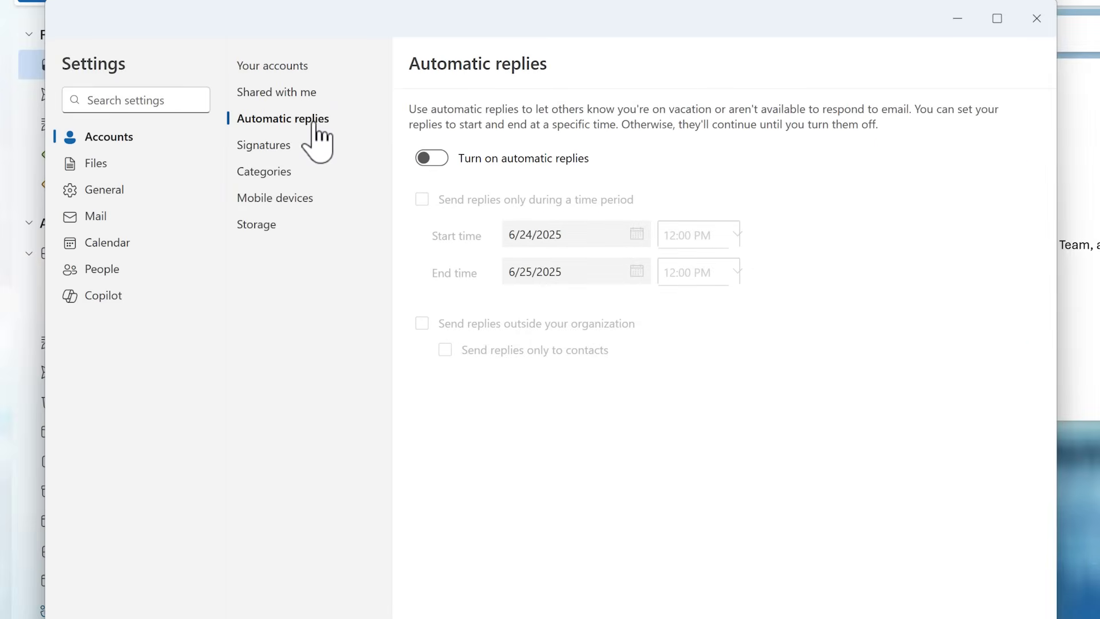
click(431, 158)
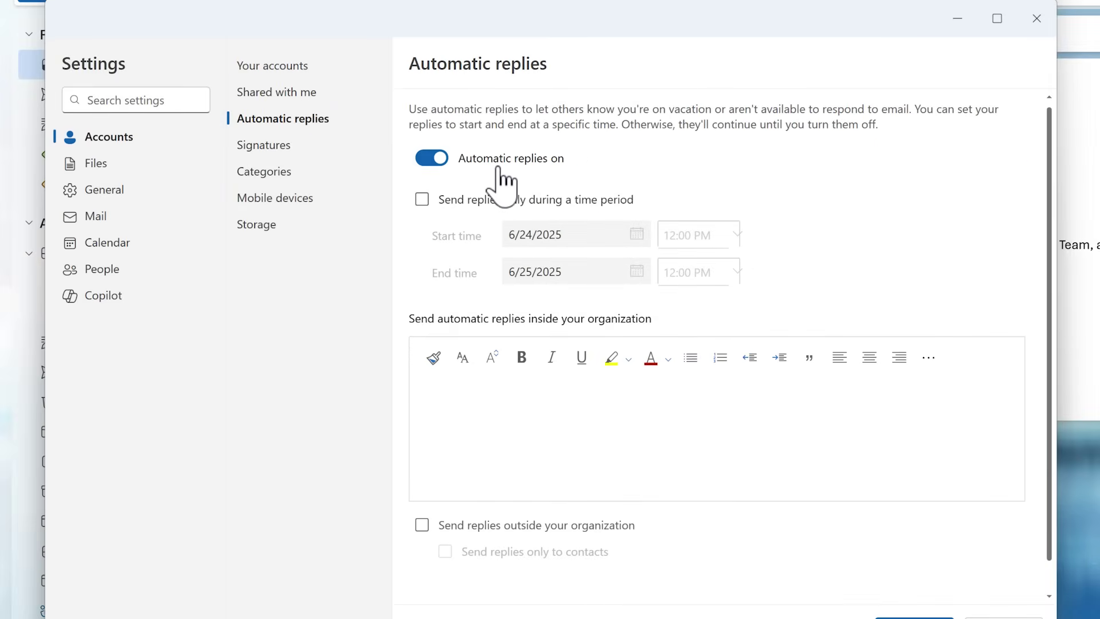
click(484, 201)
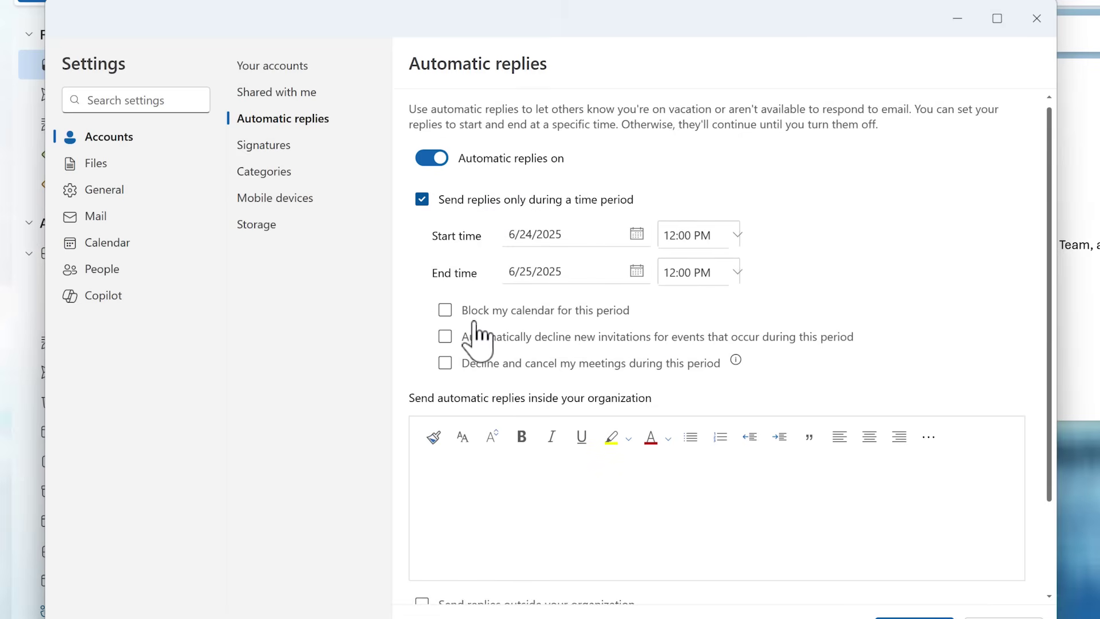
scroll(481, 346, down, 1)
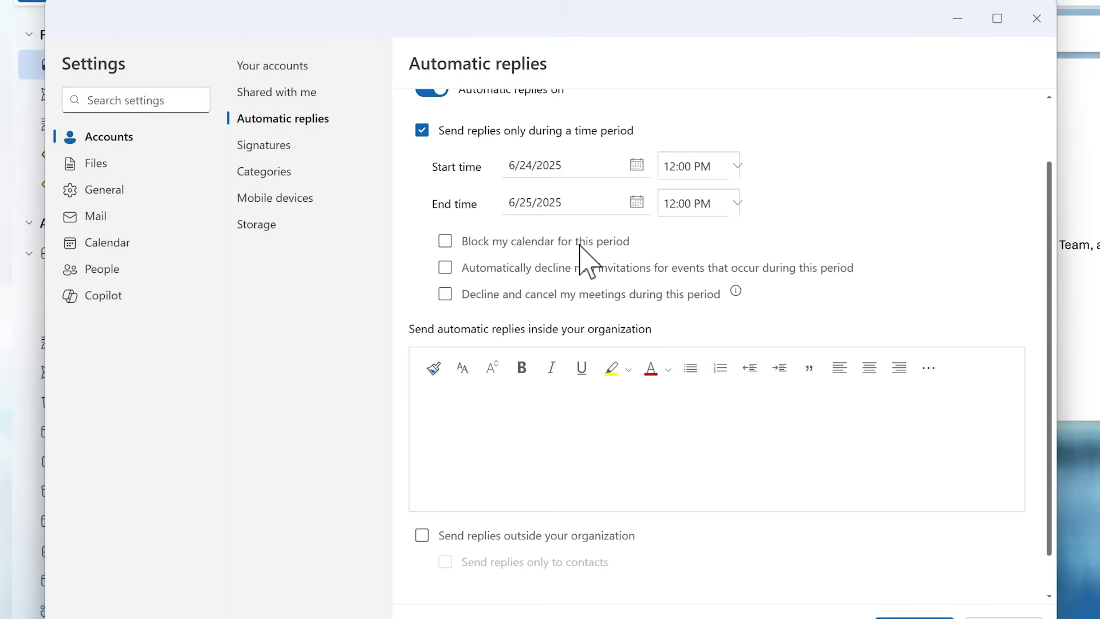
click(579, 241)
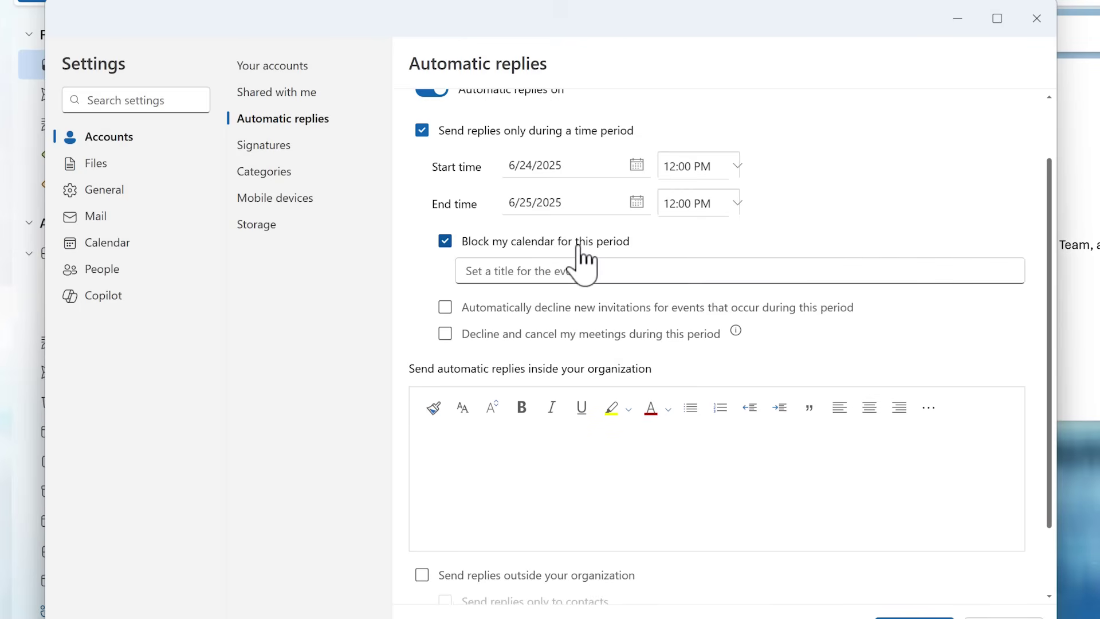
click(527, 310)
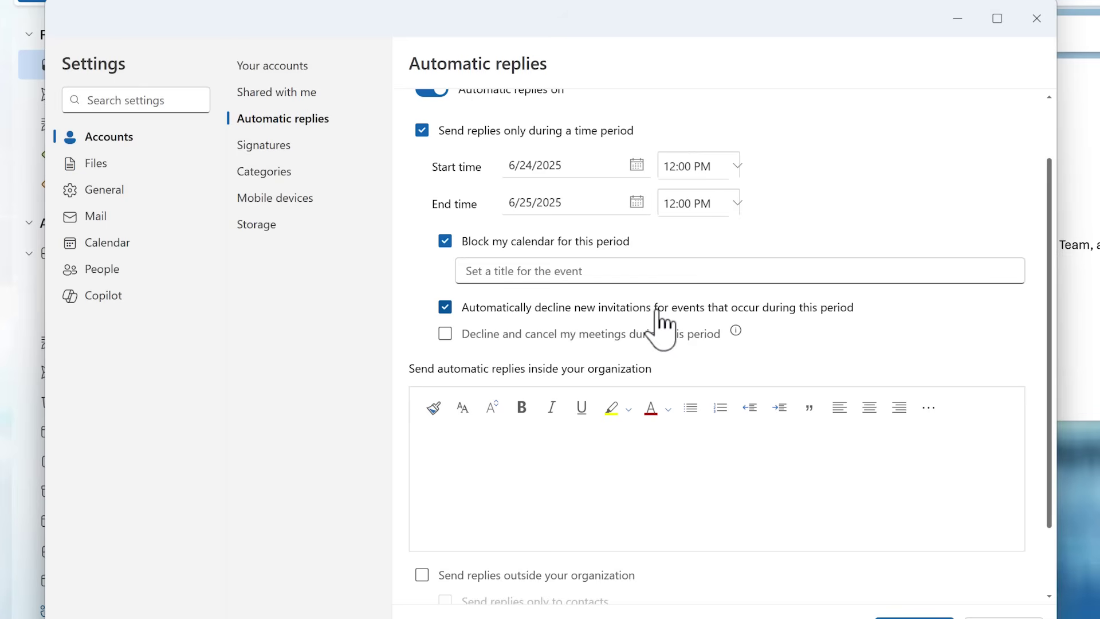
click(489, 335)
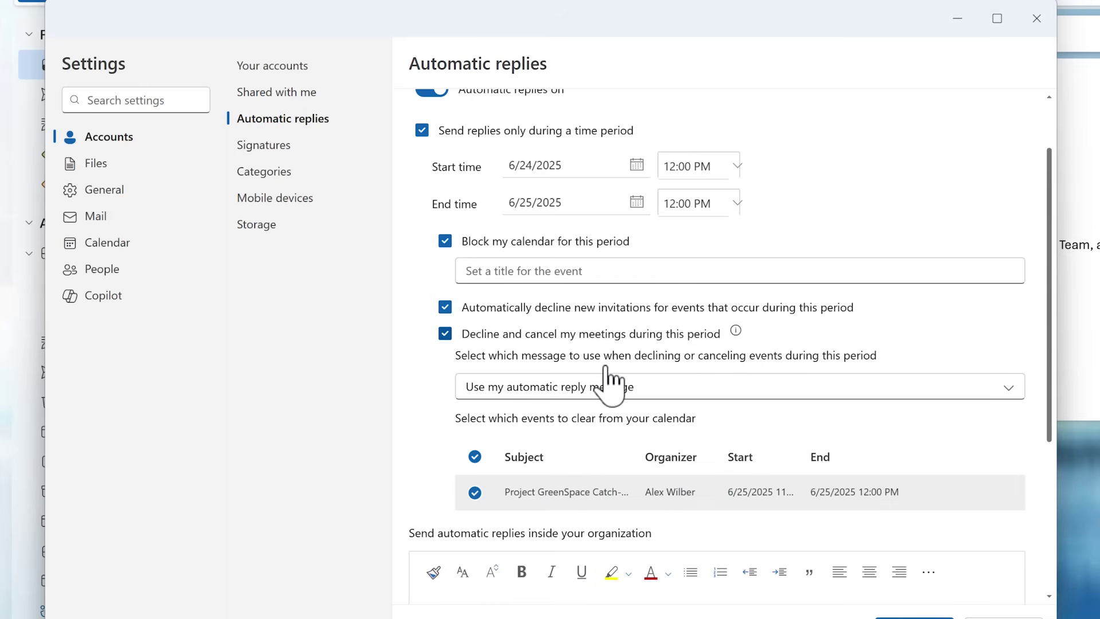
Step: Set the meeting decline message option to 'Create a message to include in the reply'
scroll(605, 321, down, 2)
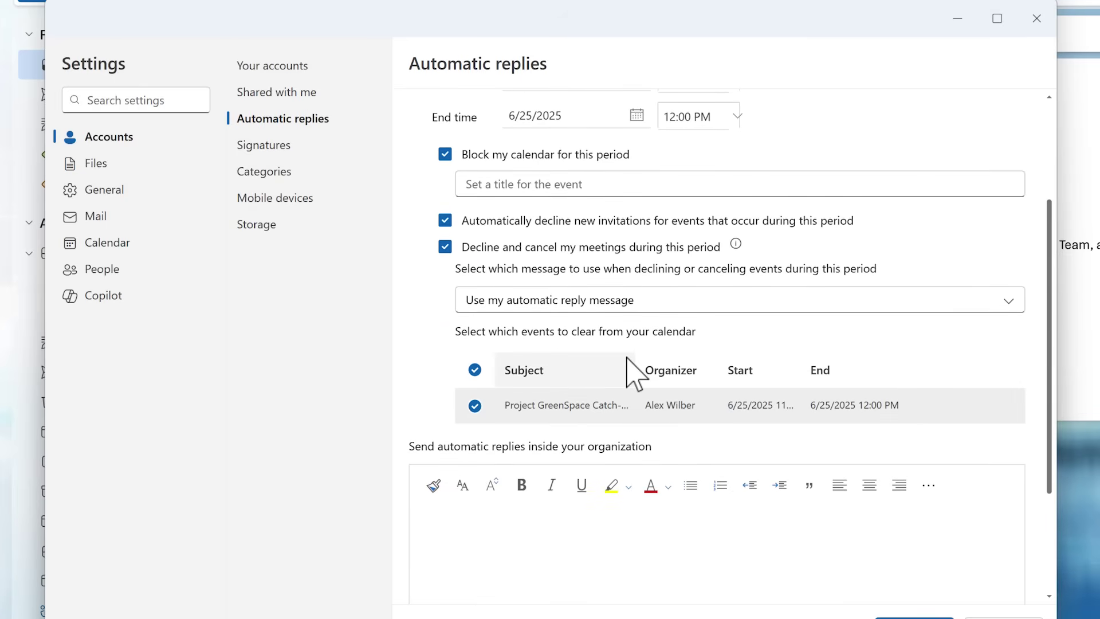
click(593, 302)
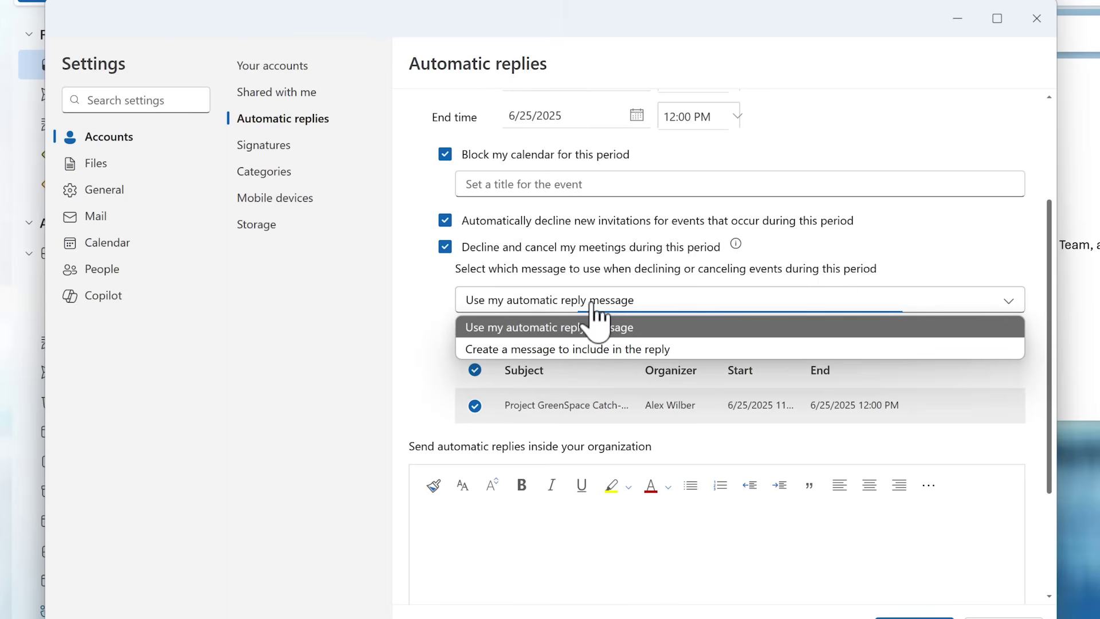
click(498, 351)
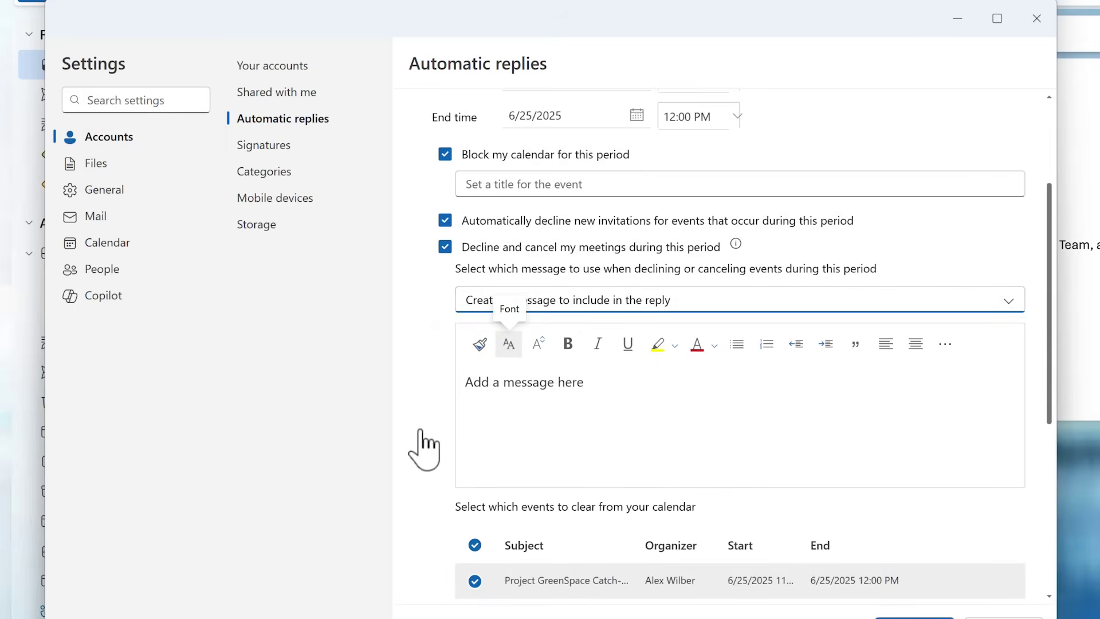
scroll(428, 452, down, 5)
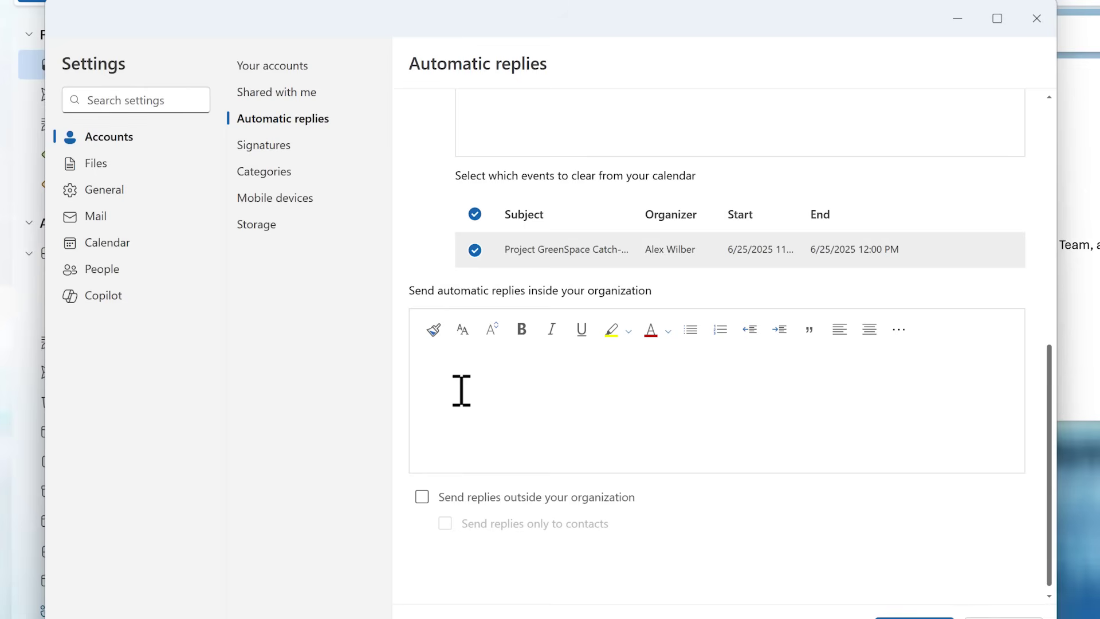
scroll(461, 390, up, 5)
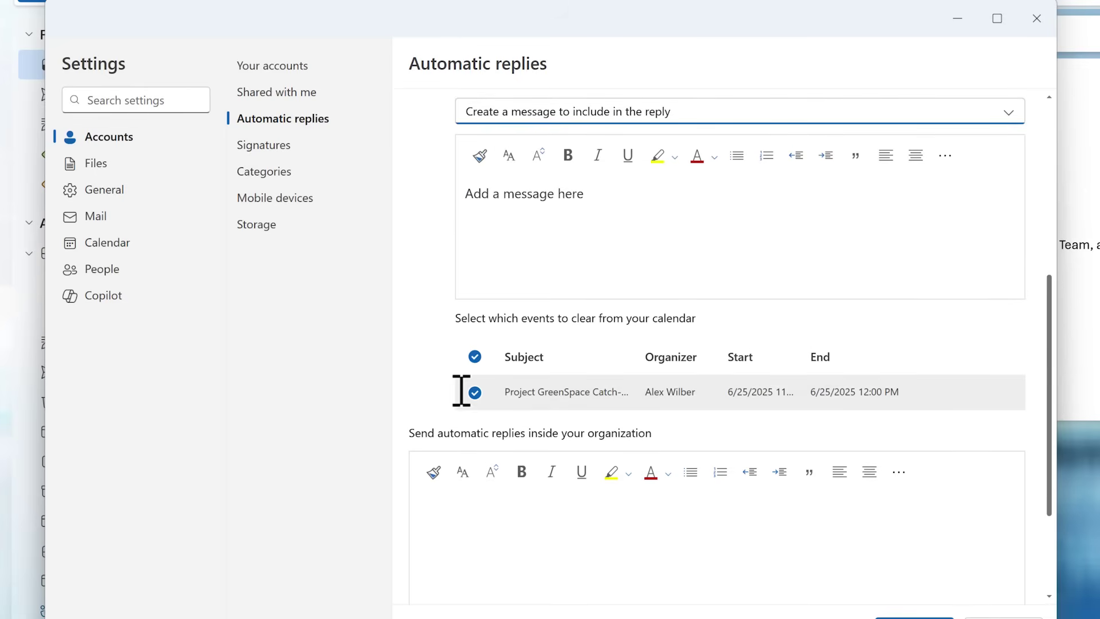
scroll(460, 390, up, 3)
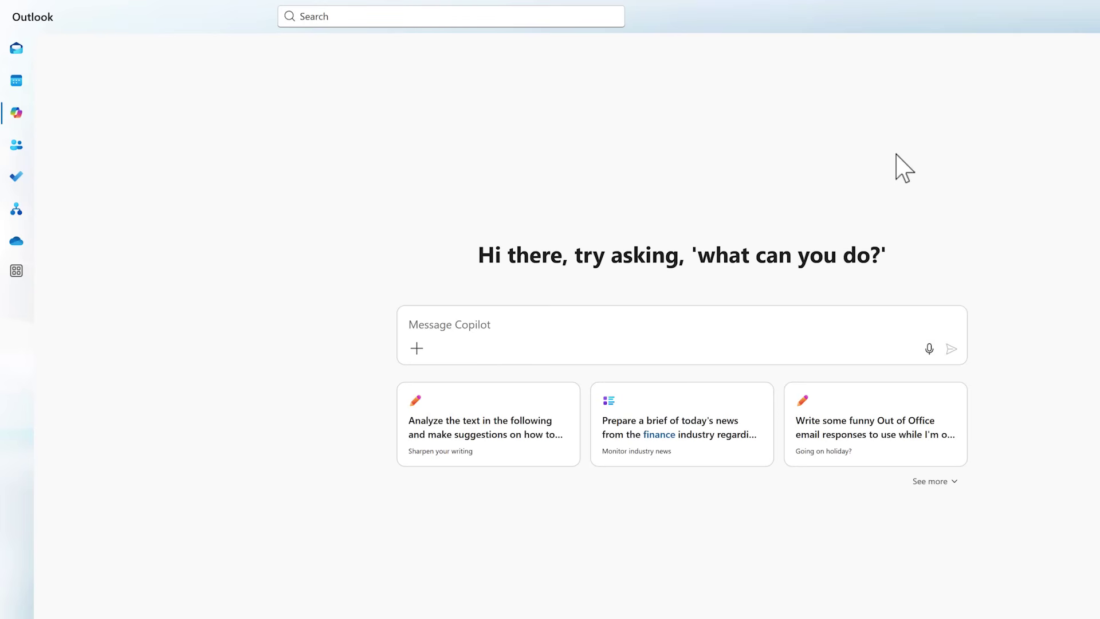
Step: Turn Copilot off in Settings and go back to the mail view
click(915, 29)
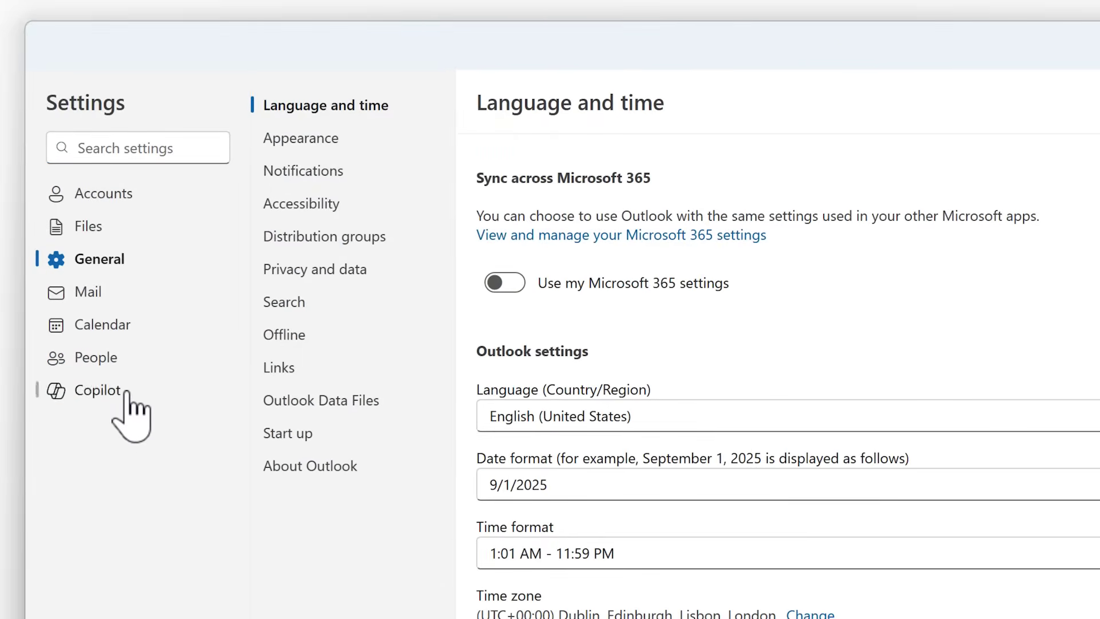
click(97, 390)
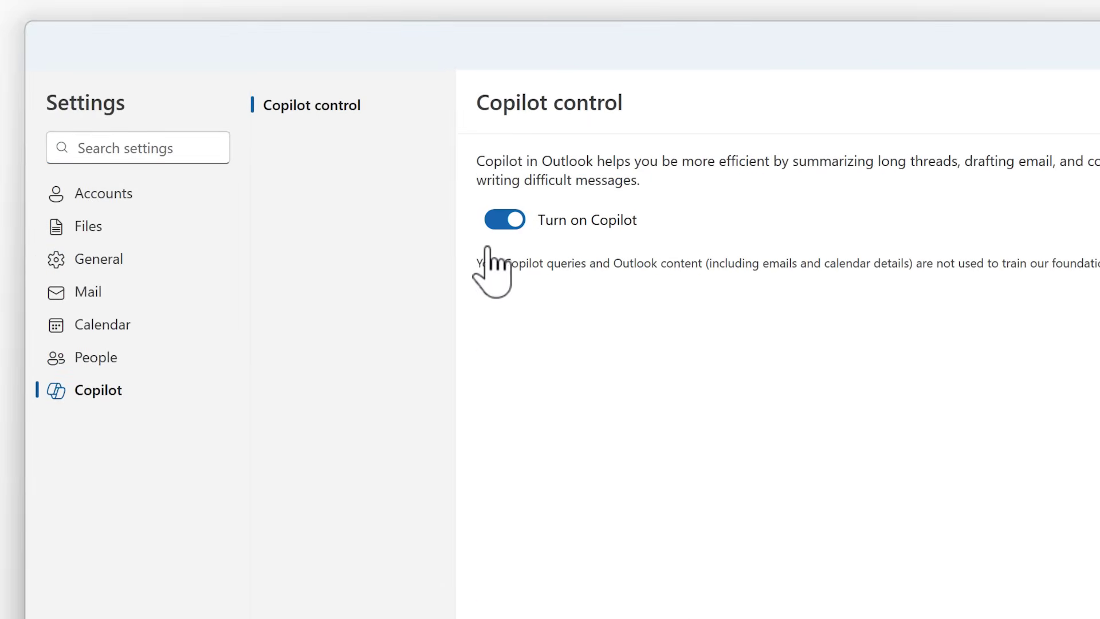
click(503, 224)
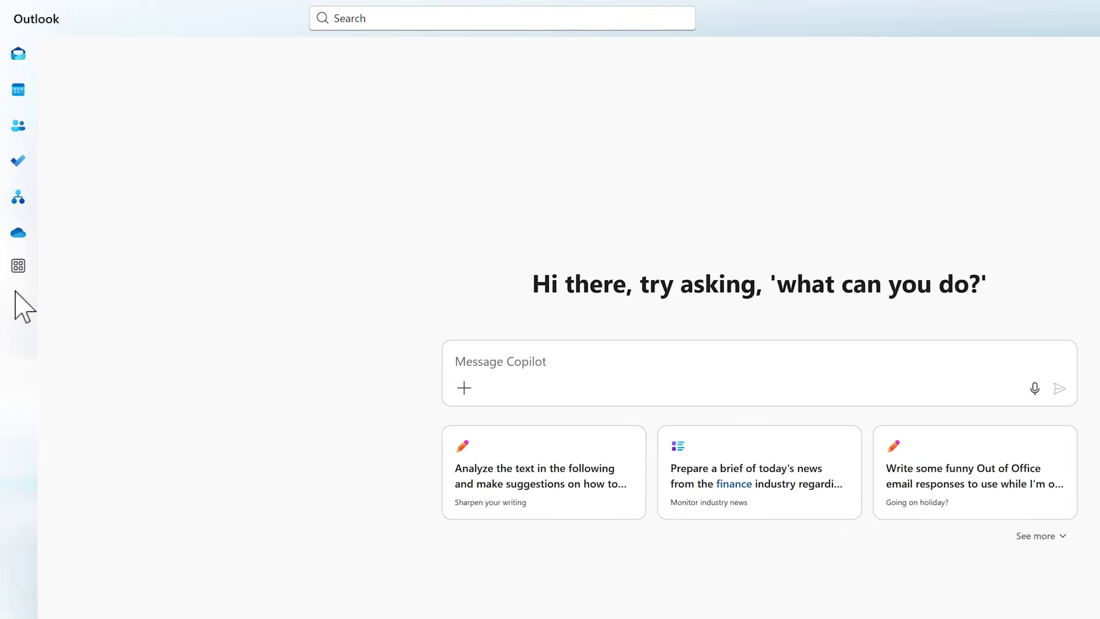
click(23, 55)
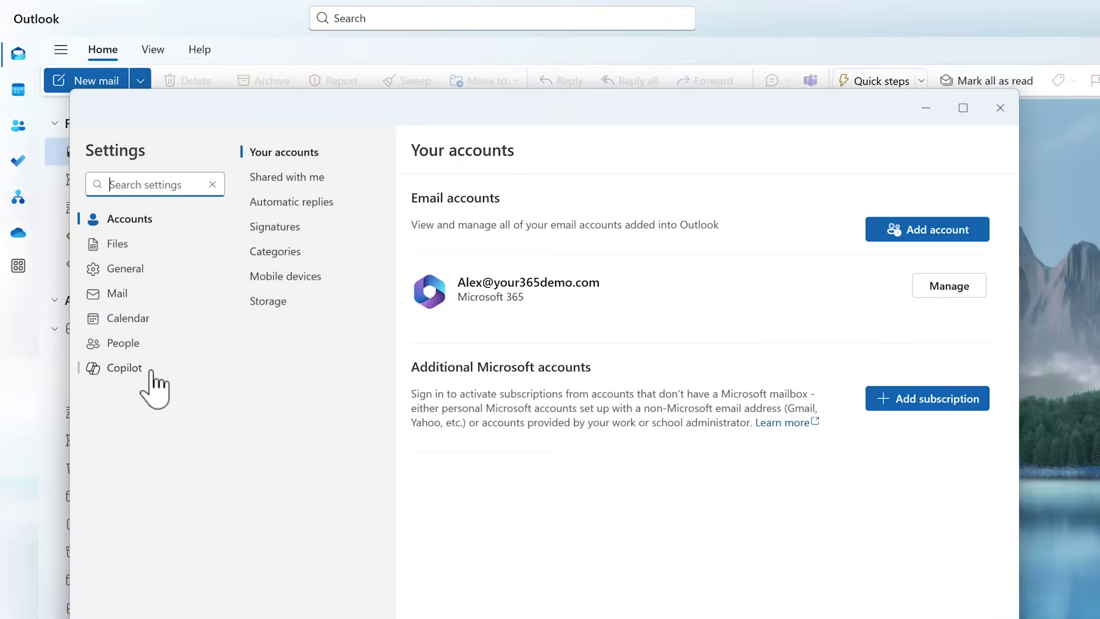
Step: Turn Copilot back on and close the Settings window
click(143, 369)
click(437, 239)
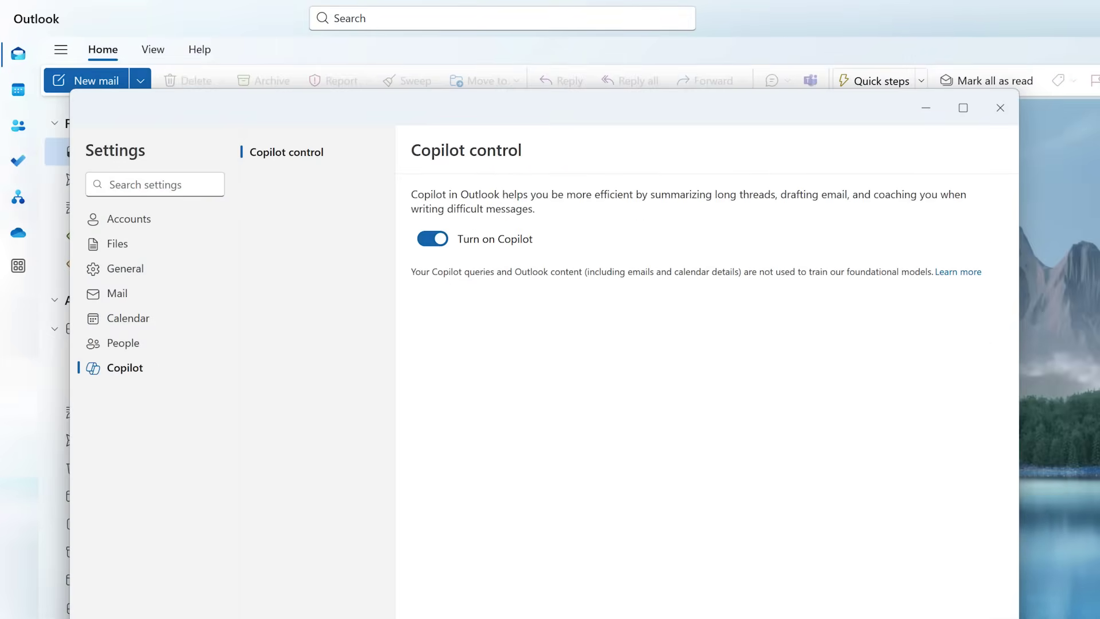
click(1002, 110)
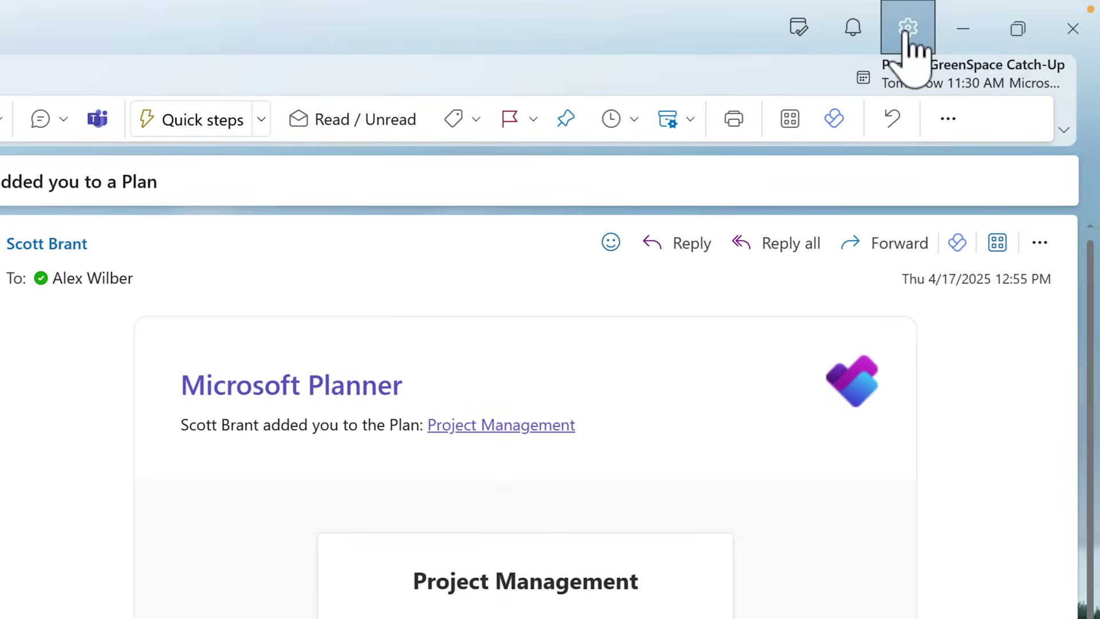
Step: Under General > Links, choose Default browser for opening hyperlinks instead of Microsoft Edge
click(906, 32)
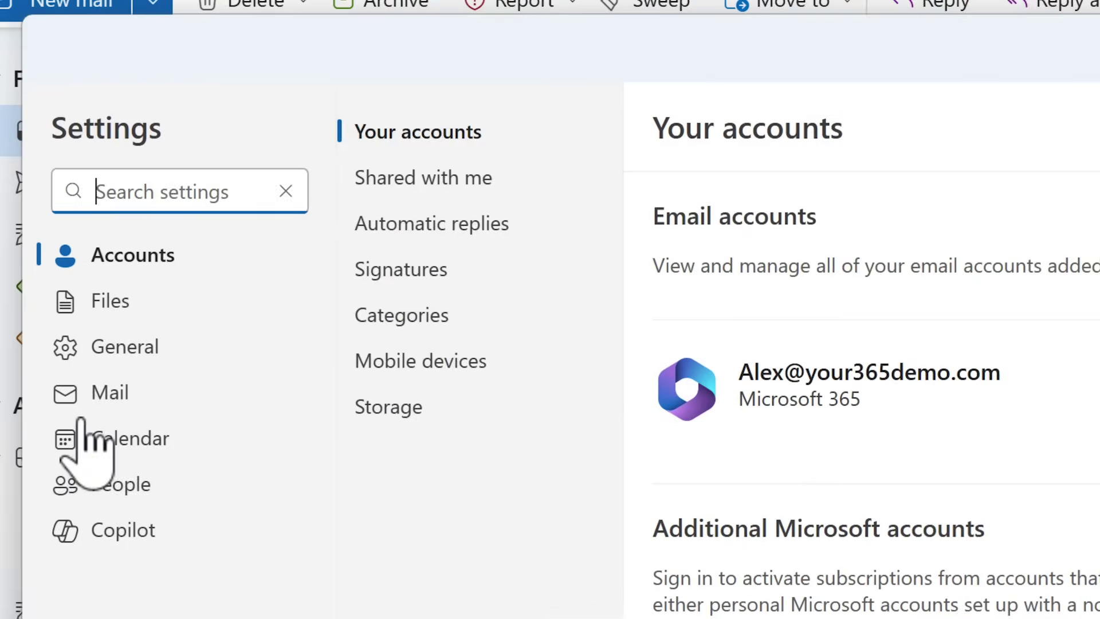
click(152, 347)
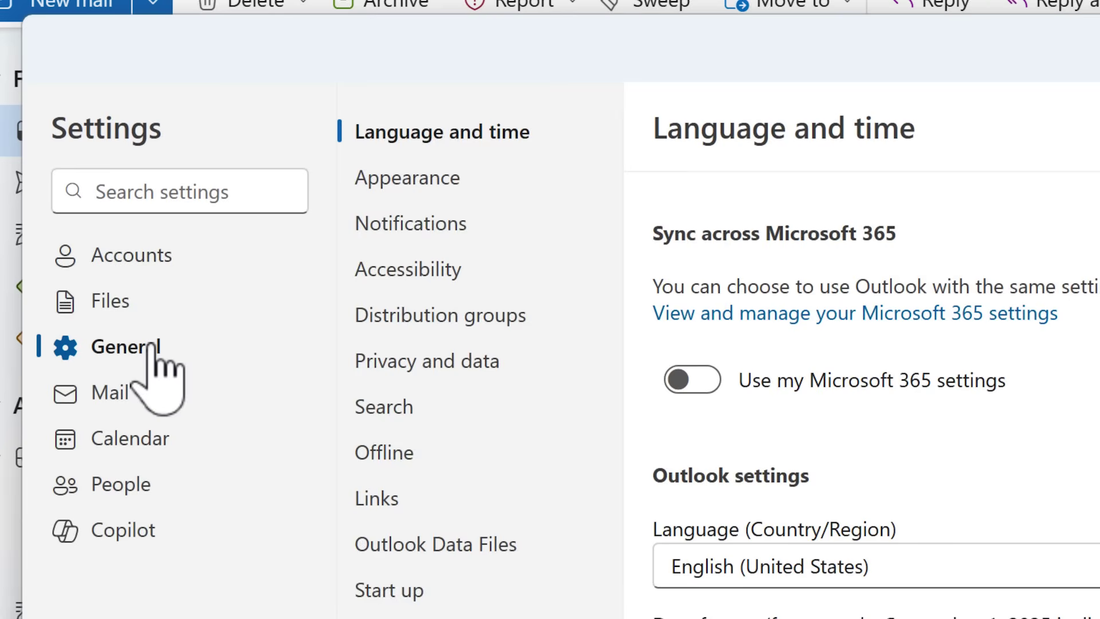
click(444, 494)
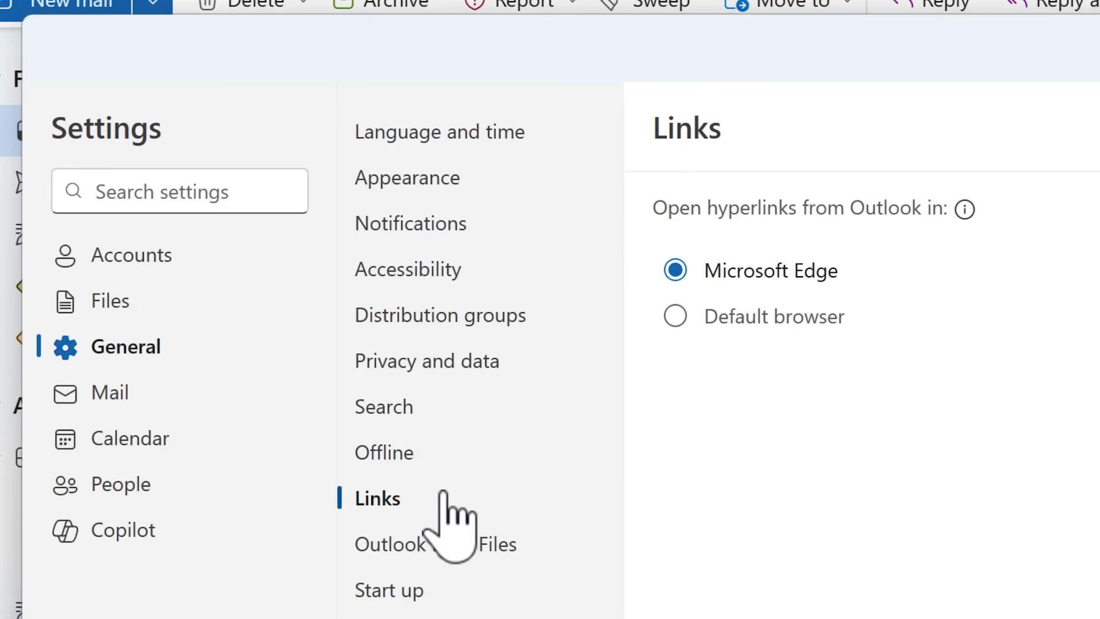
click(702, 316)
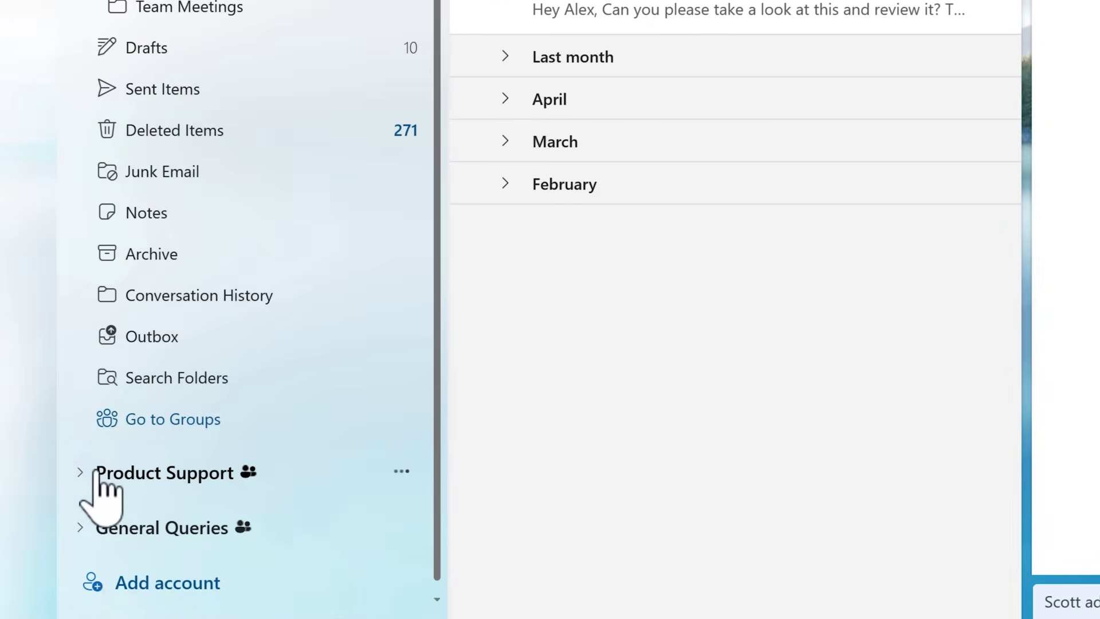
Step: Expand the Product Support and General Queries shared mailbox folders in the folder pane
scroll(97, 481, down, 1)
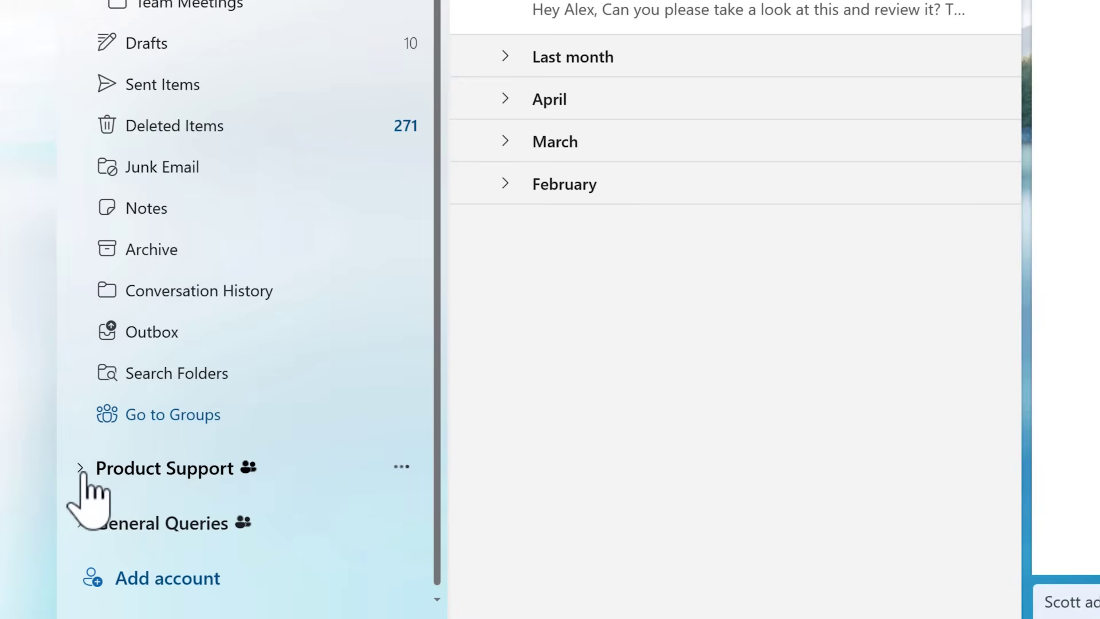
click(85, 468)
scroll(216, 461, down, 5)
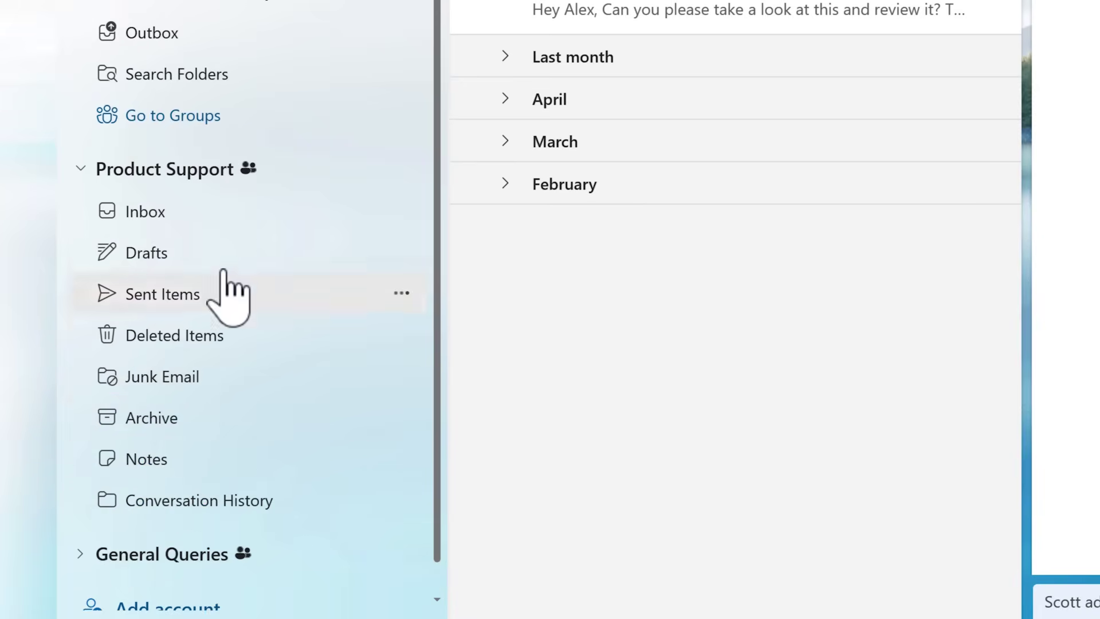
scroll(217, 450, down, 1)
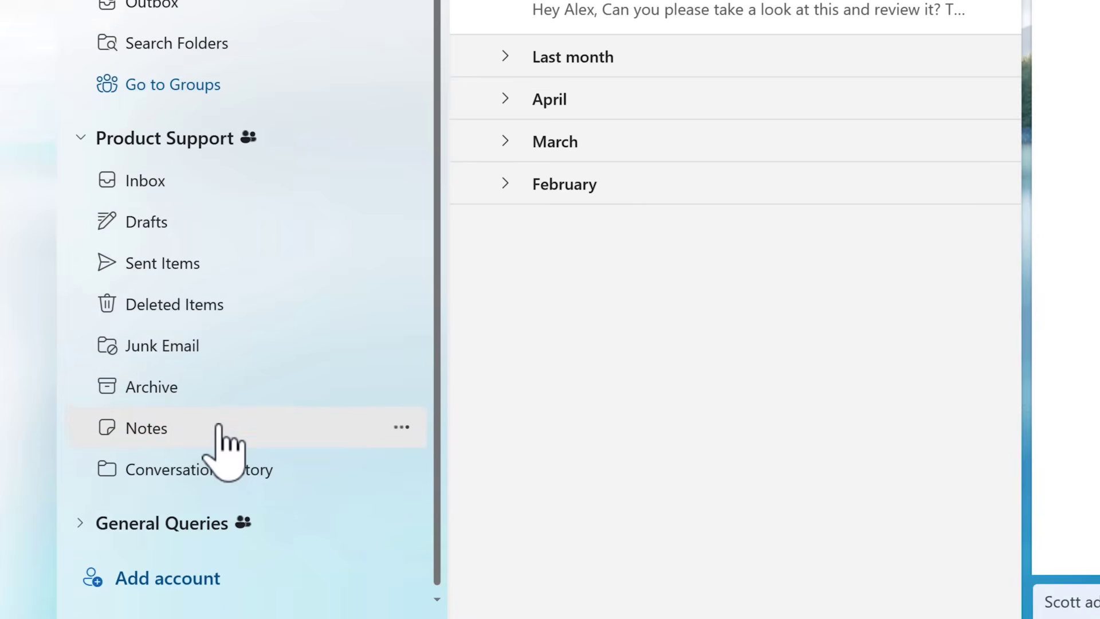
click(80, 524)
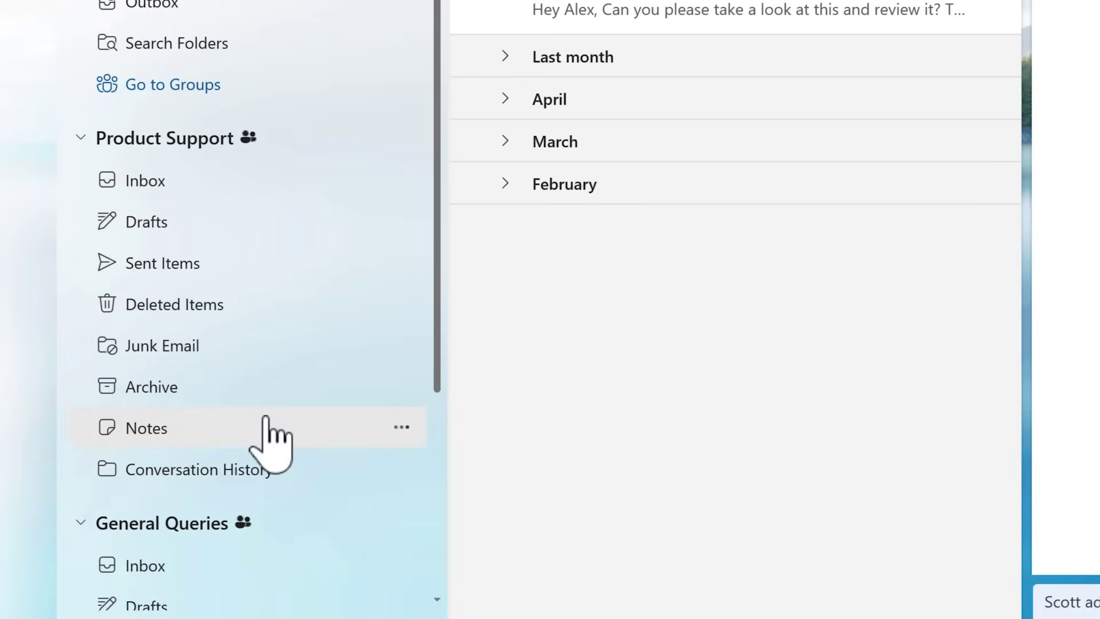
scroll(277, 372, down, 5)
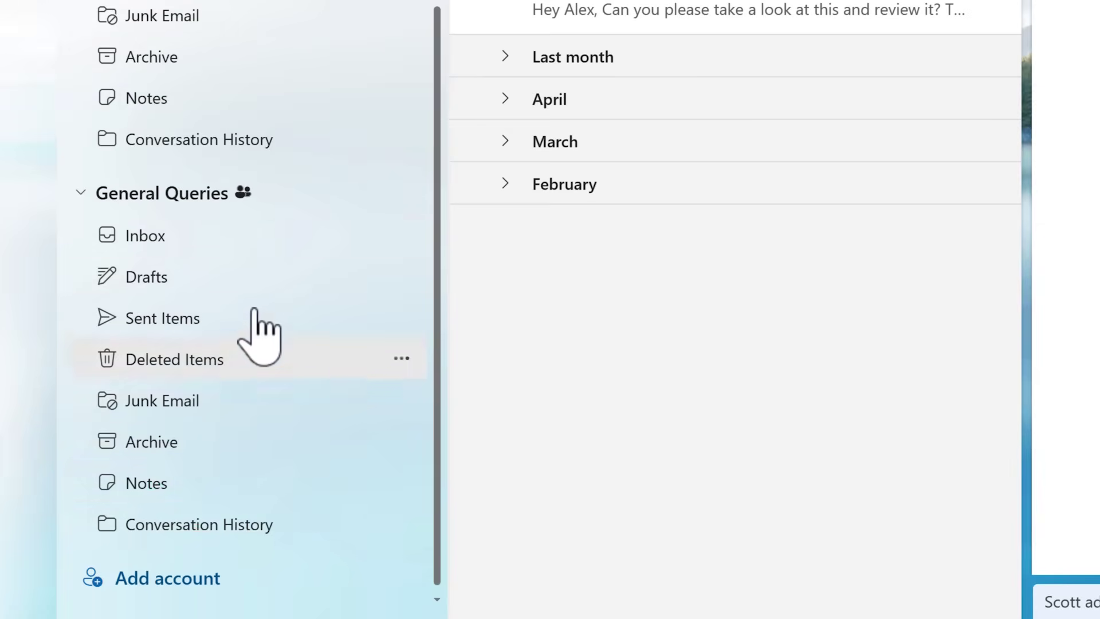
Step: Open the General Queries inbox and read the Invoice Chaser message
click(234, 240)
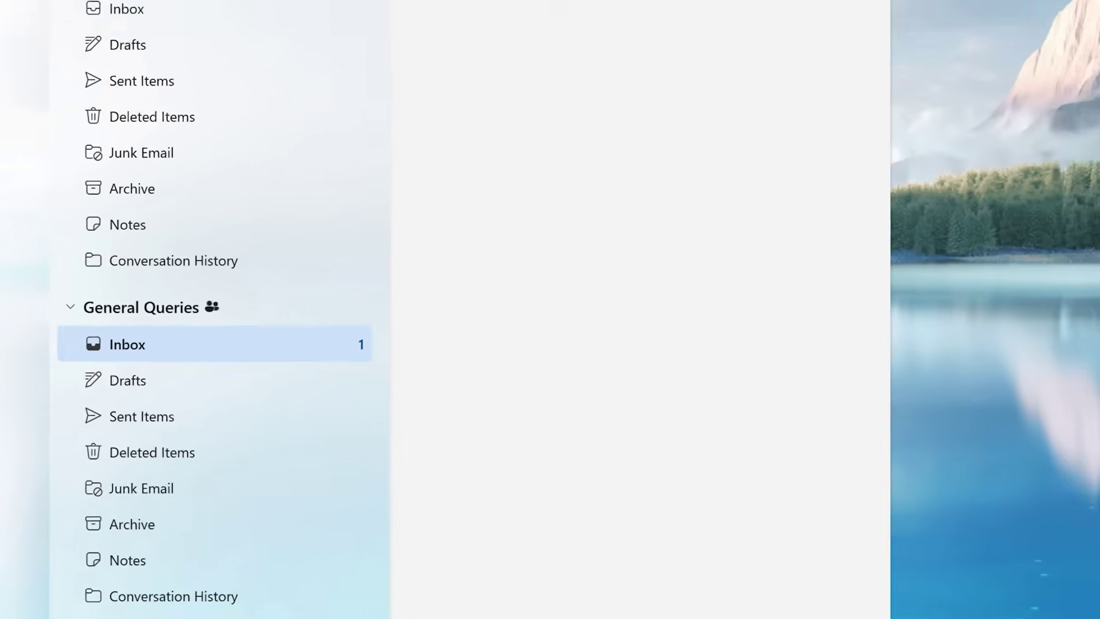
click(499, 212)
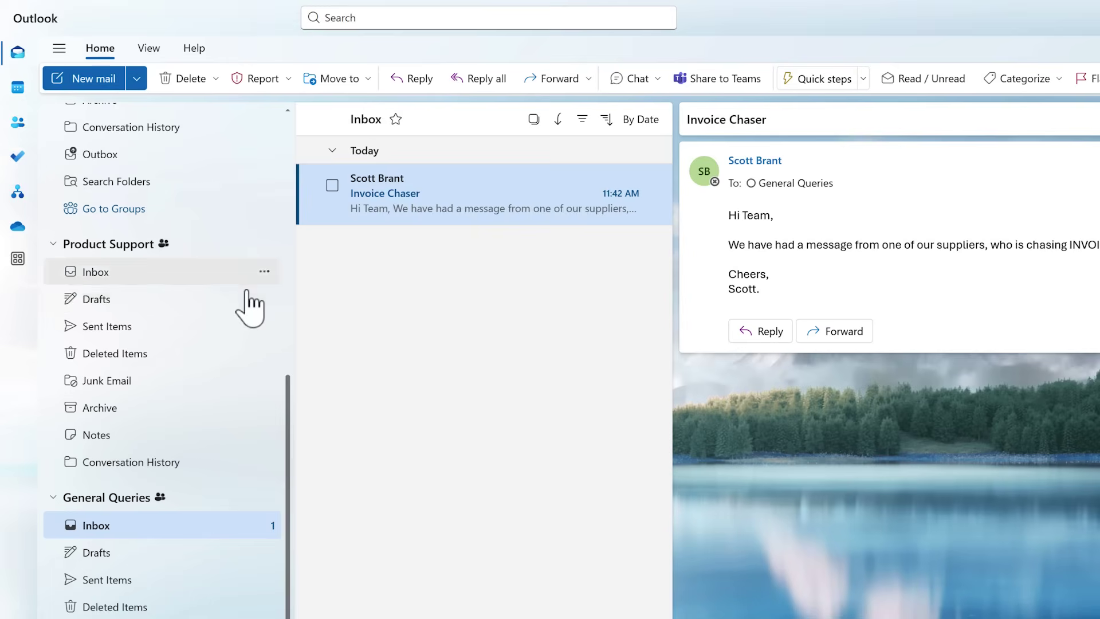
scroll(220, 381, up, 8)
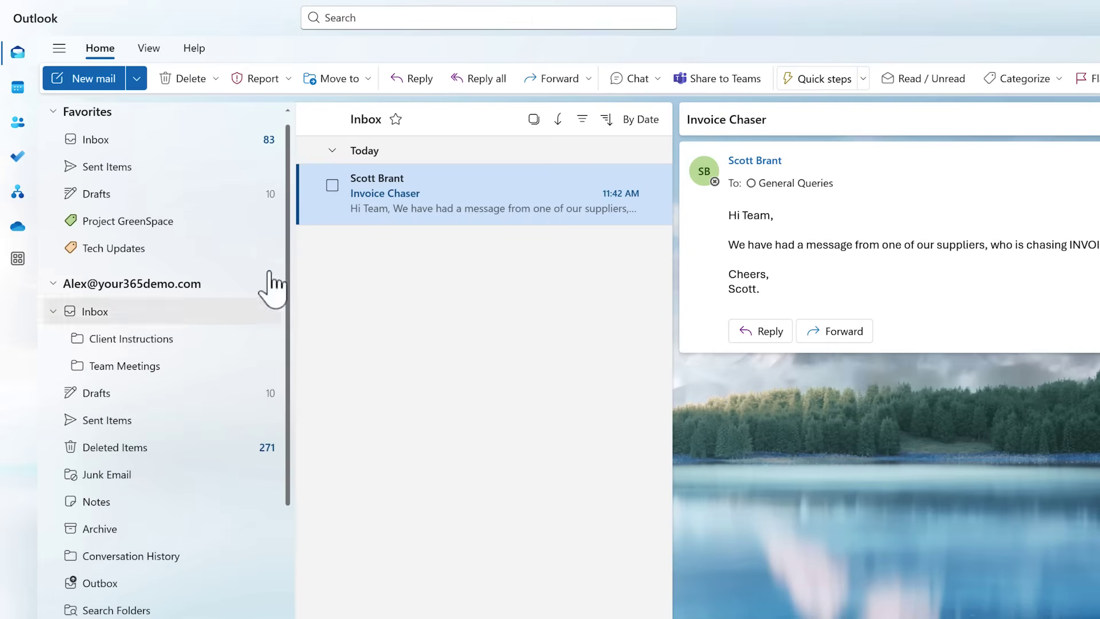
Step: Star the General Queries inbox as a favorite and open it from Favorites
click(395, 120)
scroll(213, 383, up, 8)
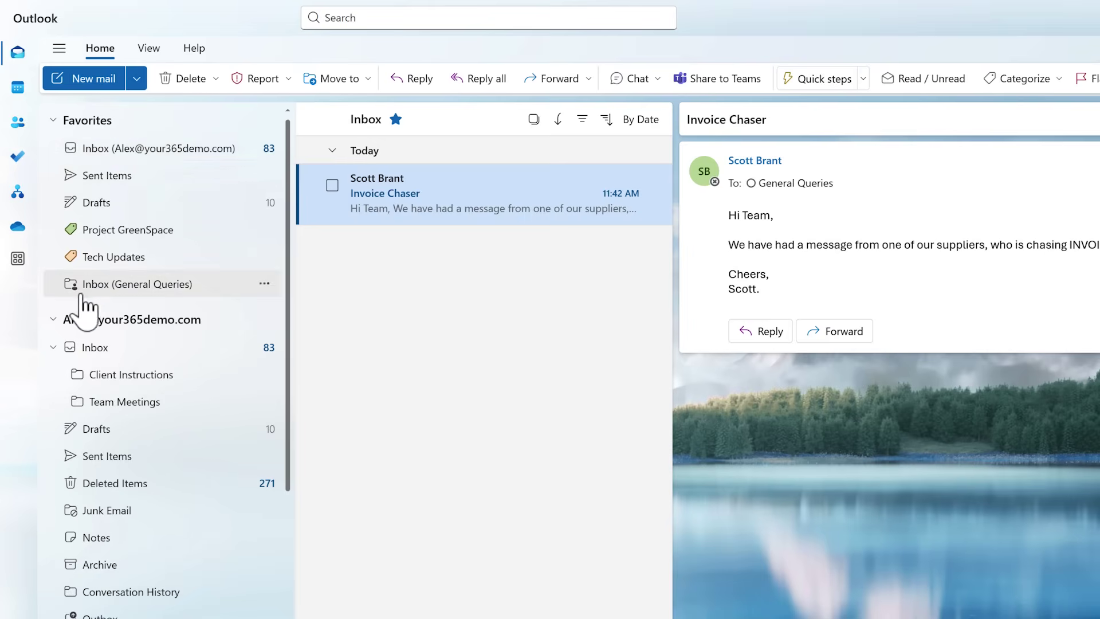
scroll(91, 304, down, 1)
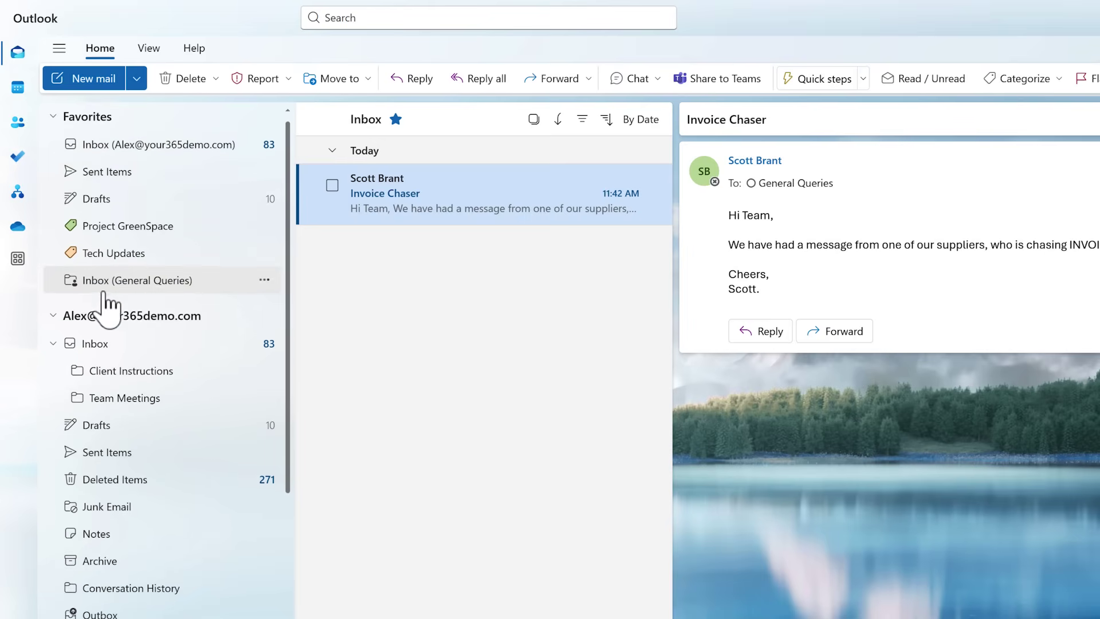
click(159, 287)
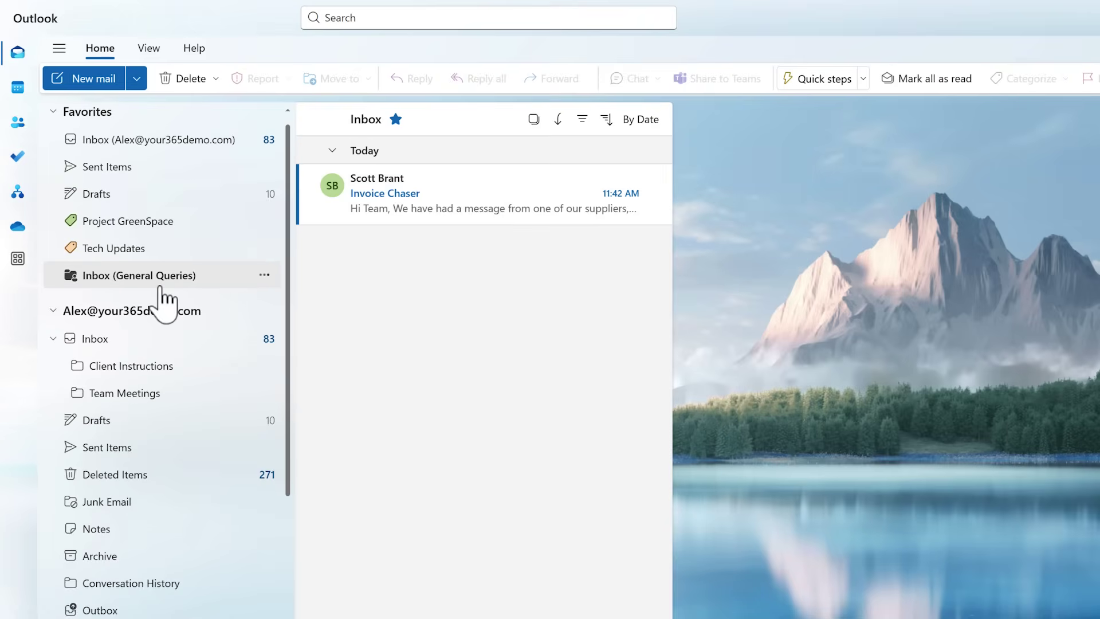
scroll(160, 289, up, 1)
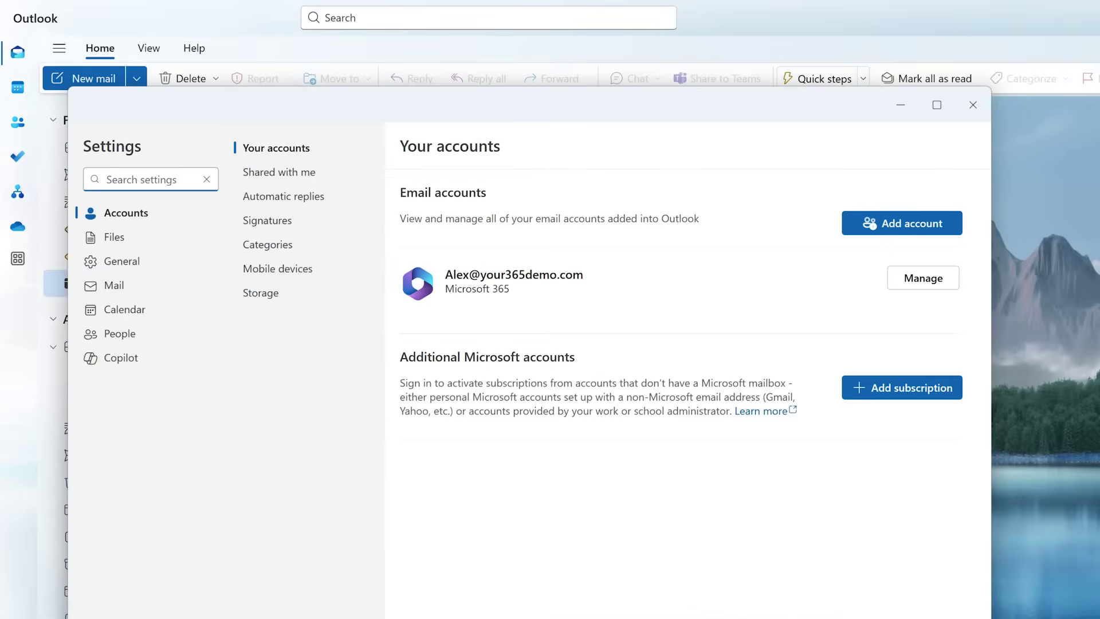
Step: Expand the General Queries and Product Support cards under Shared with me, then start adding another shared account
click(299, 175)
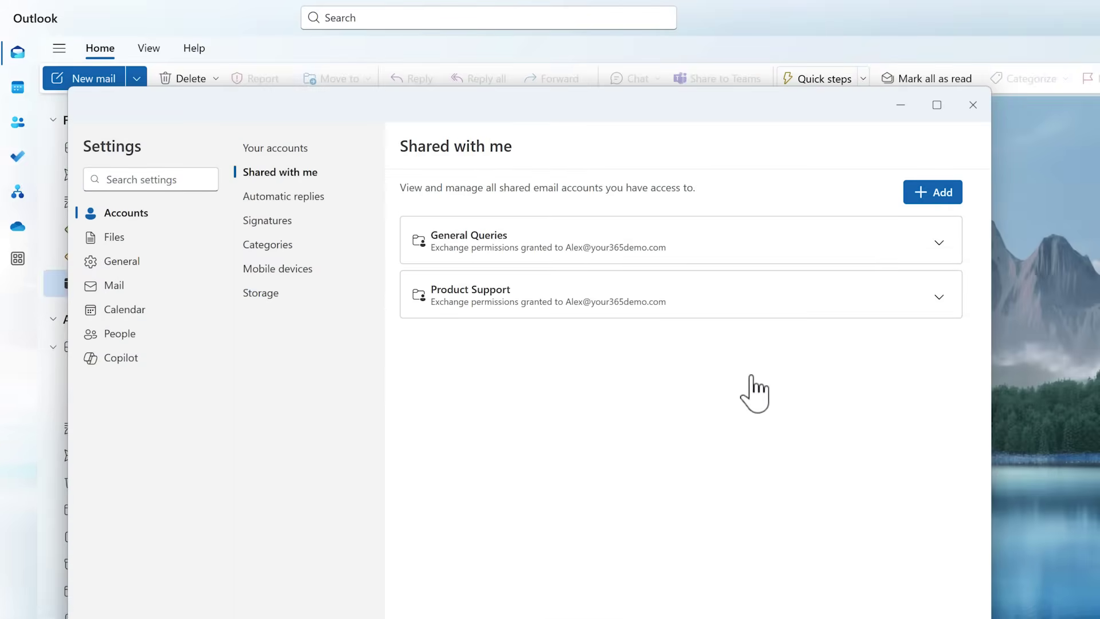
click(938, 242)
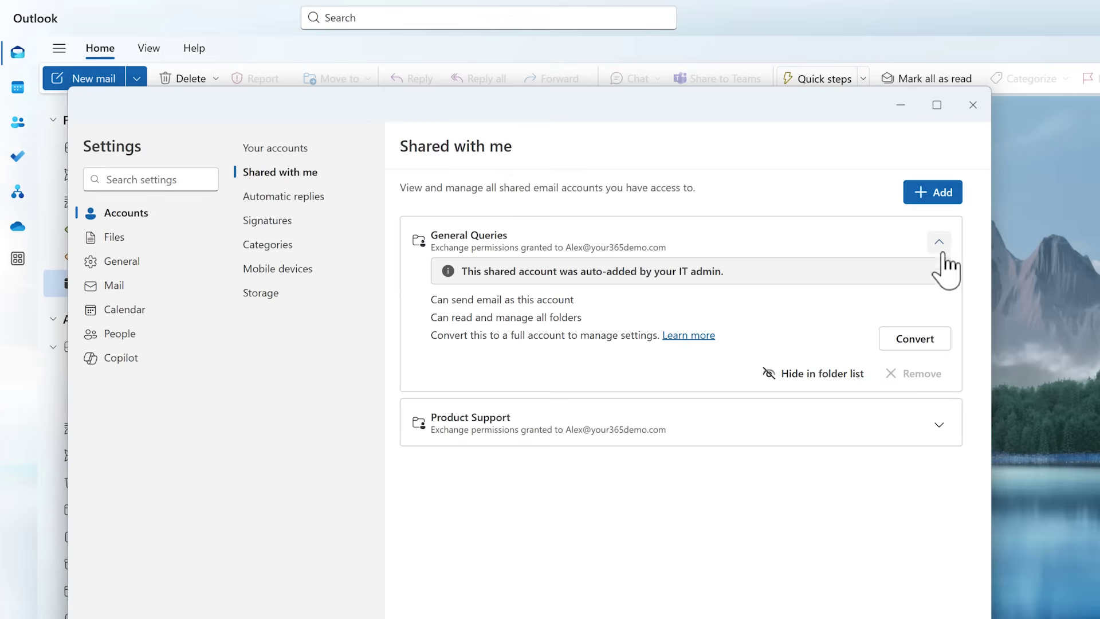
click(943, 410)
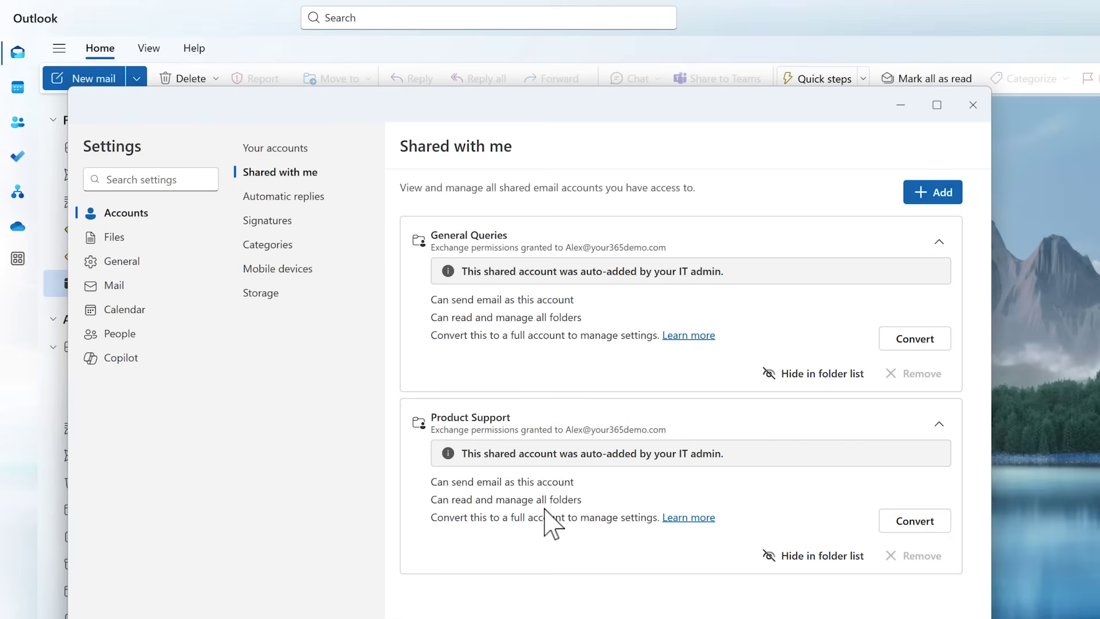
click(931, 192)
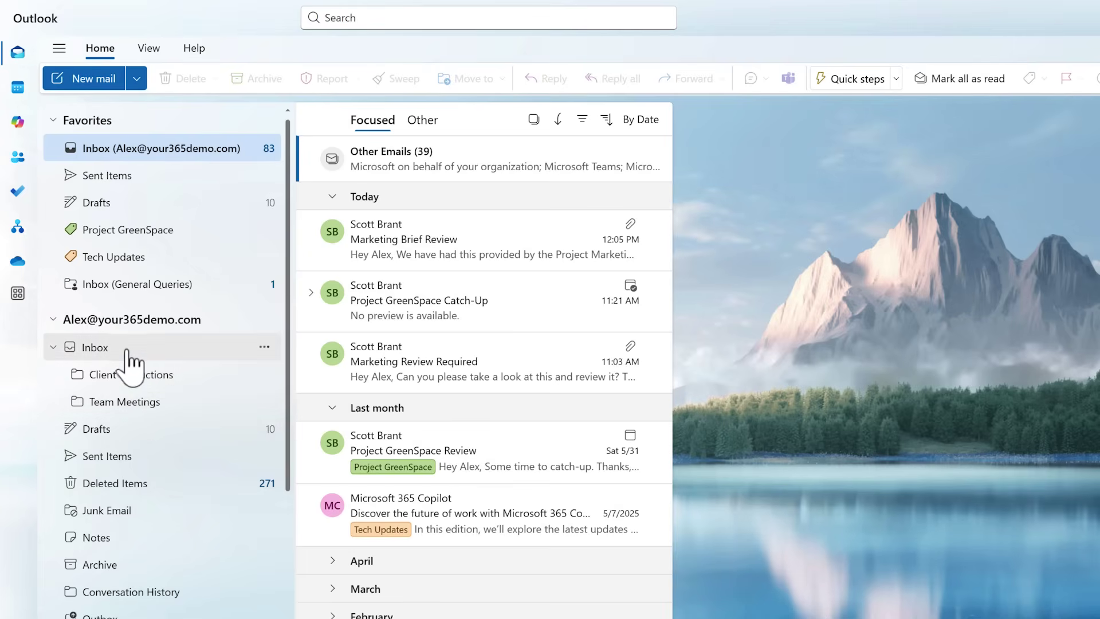
Step: Star the Team Meetings folder as a favorite and collapse the main account's folders
click(138, 404)
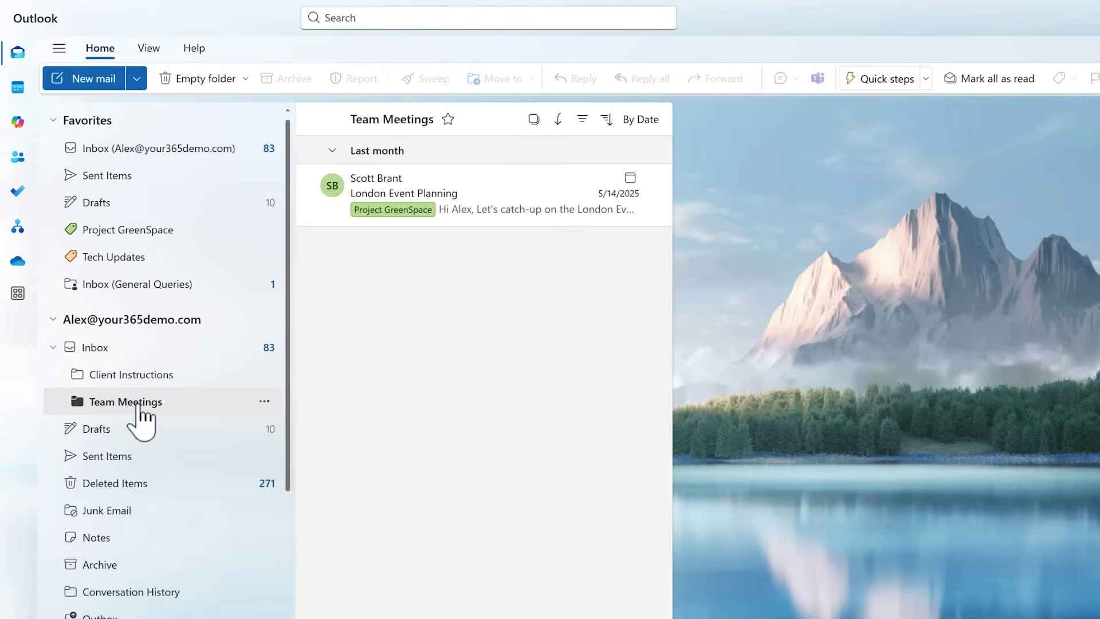
click(447, 120)
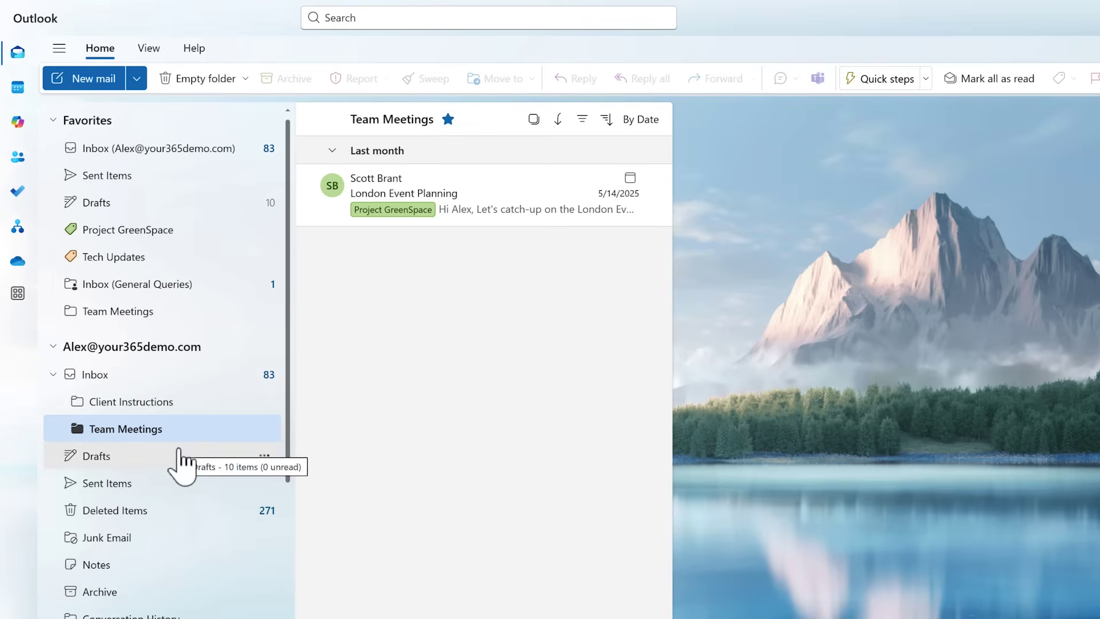
click(51, 348)
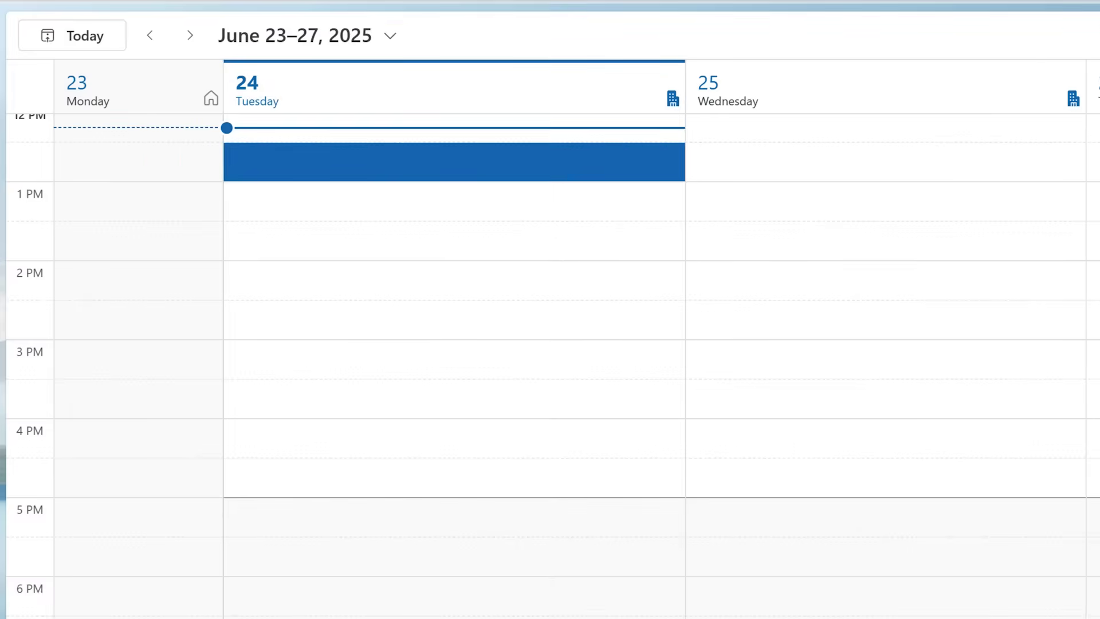
Step: Open the Project GreenSpace Catch-Up meeting and view attendee responses under Tracking
scroll(611, 341, up, 3)
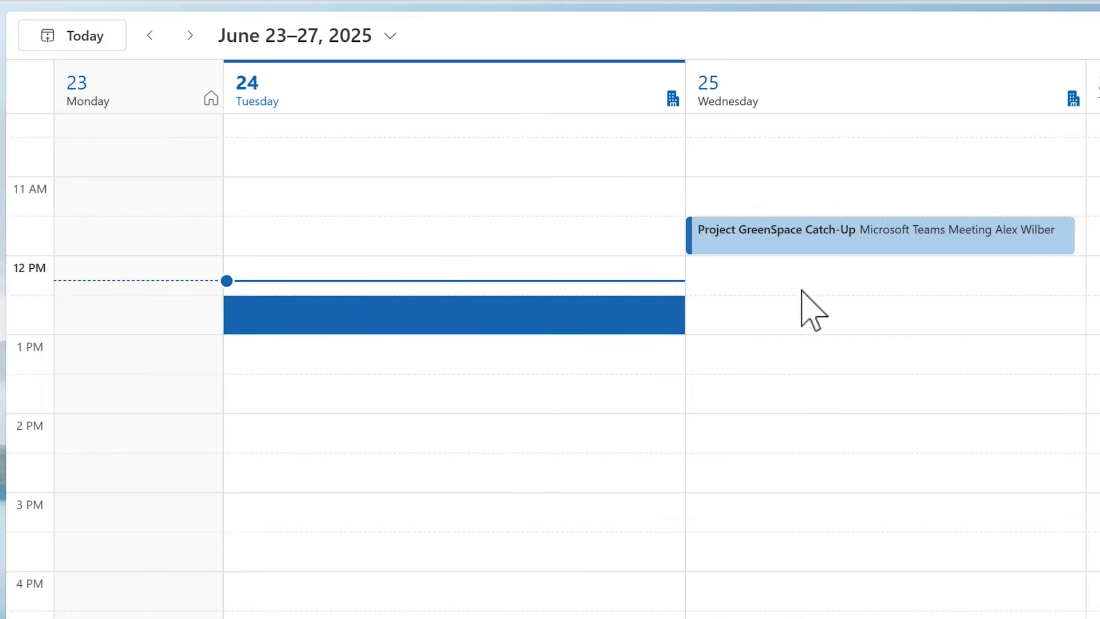
click(813, 239)
double_click(814, 240)
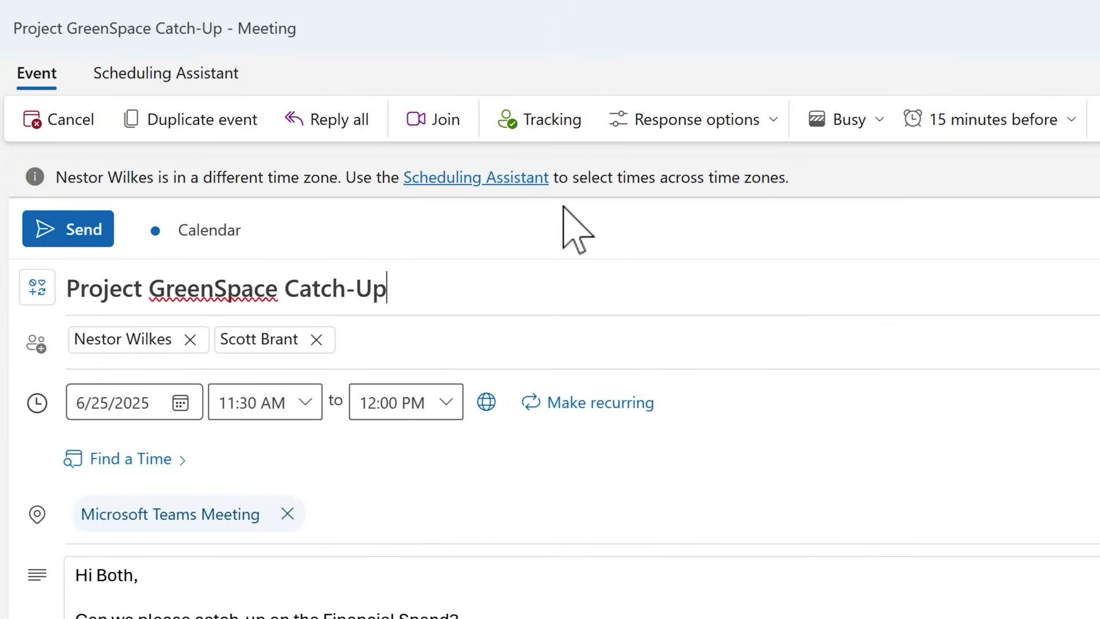
click(540, 127)
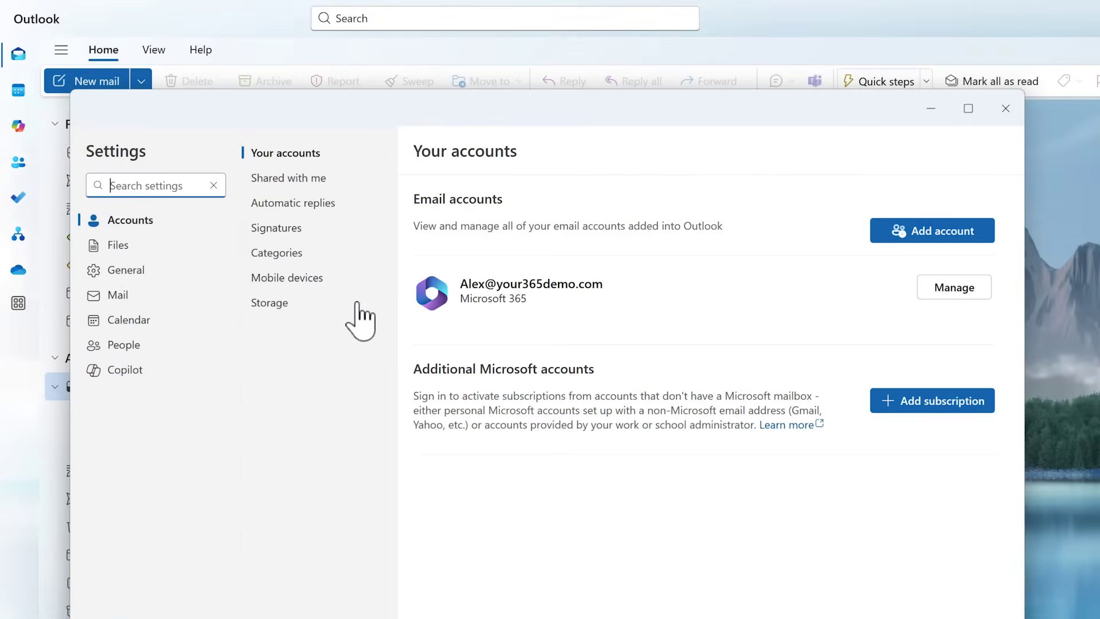
Step: In Offline settings, save default, favorite and recently used folders and 90 days of email
click(146, 272)
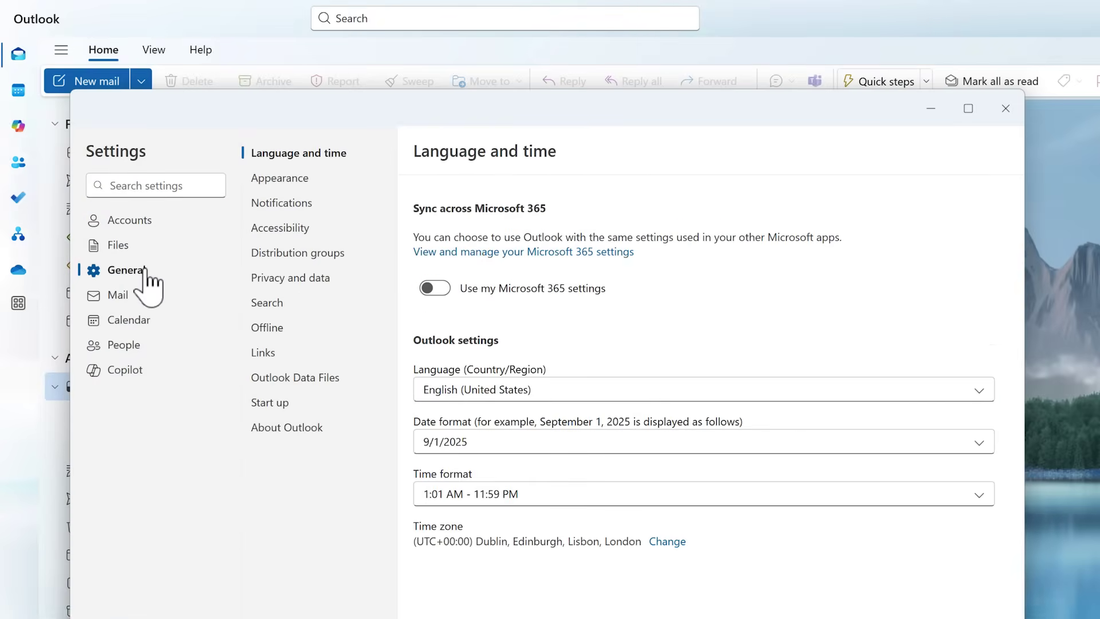
click(292, 328)
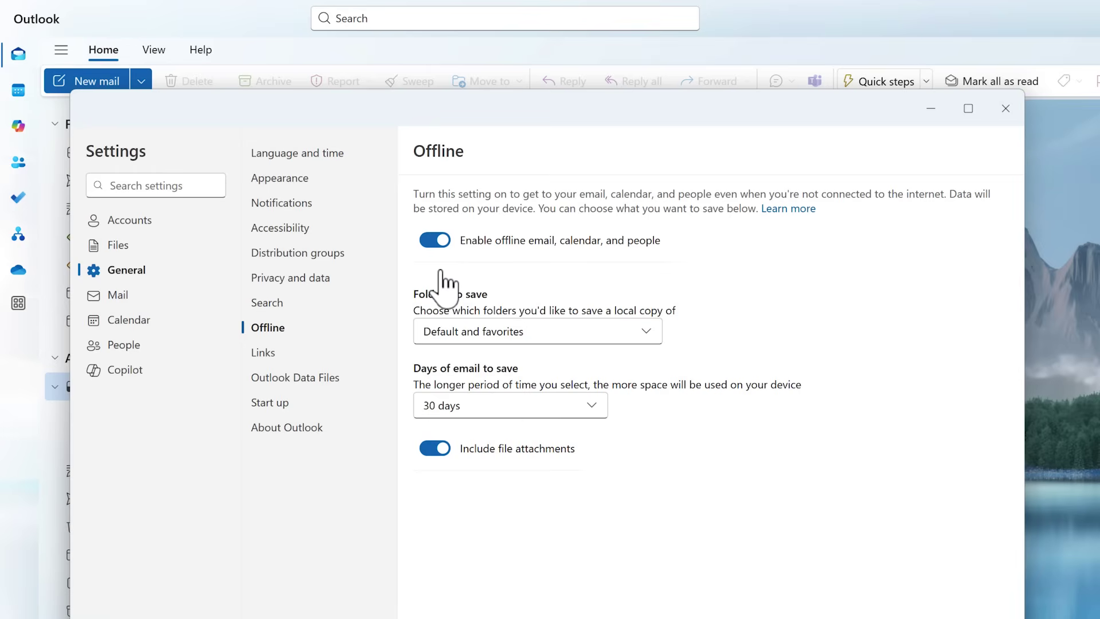
click(461, 335)
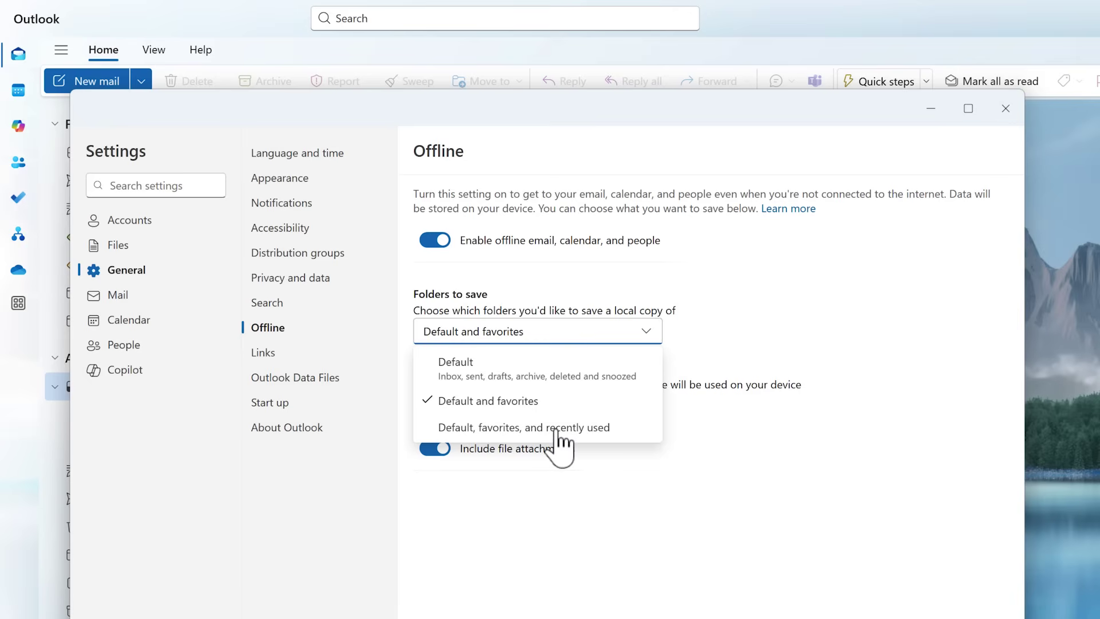
click(519, 430)
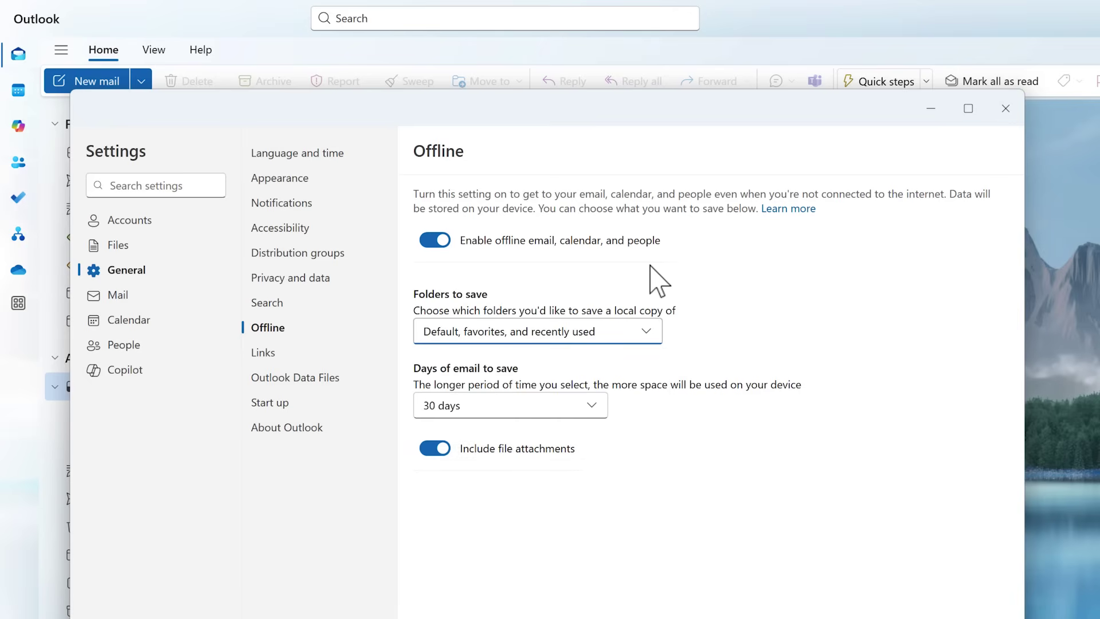
click(569, 403)
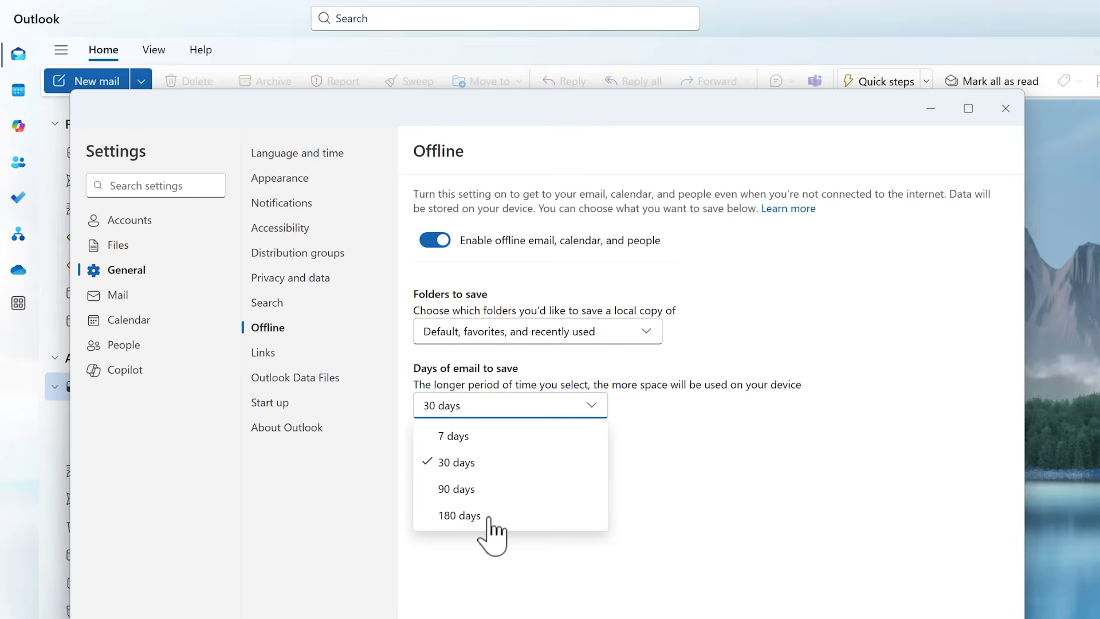
click(488, 489)
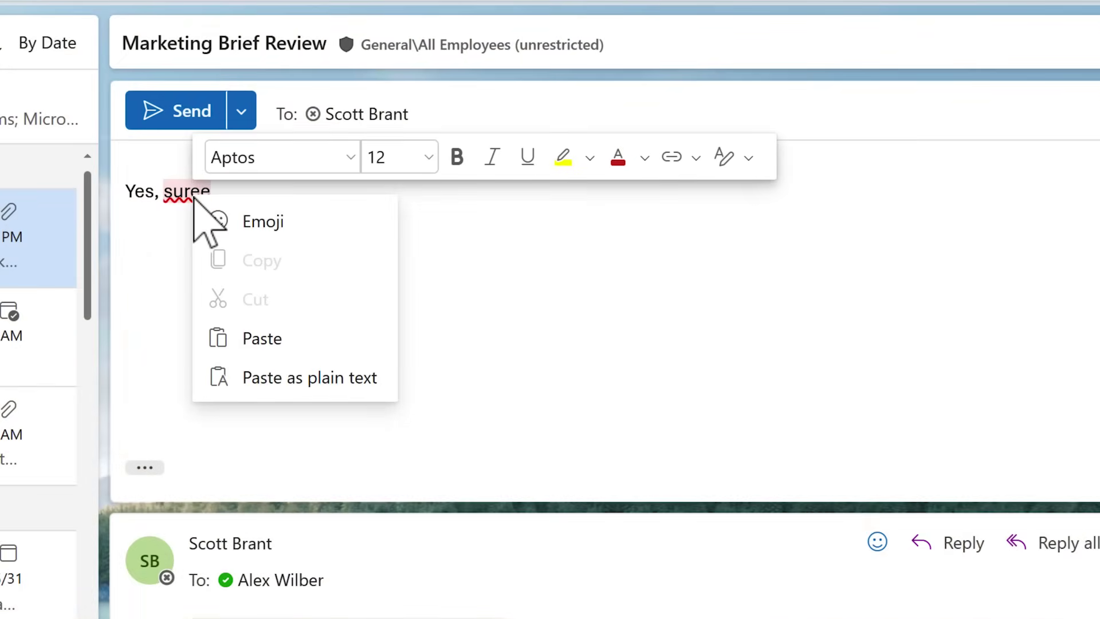
Step: Dismiss the spelling menu on 'suree', leaving the reply text unchanged
click(256, 224)
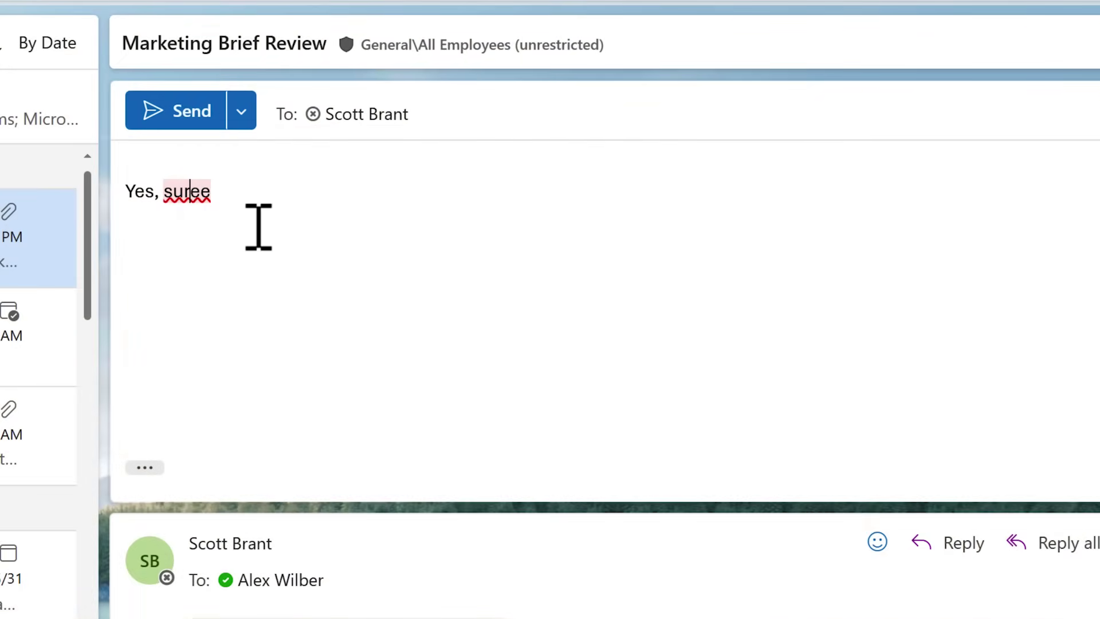